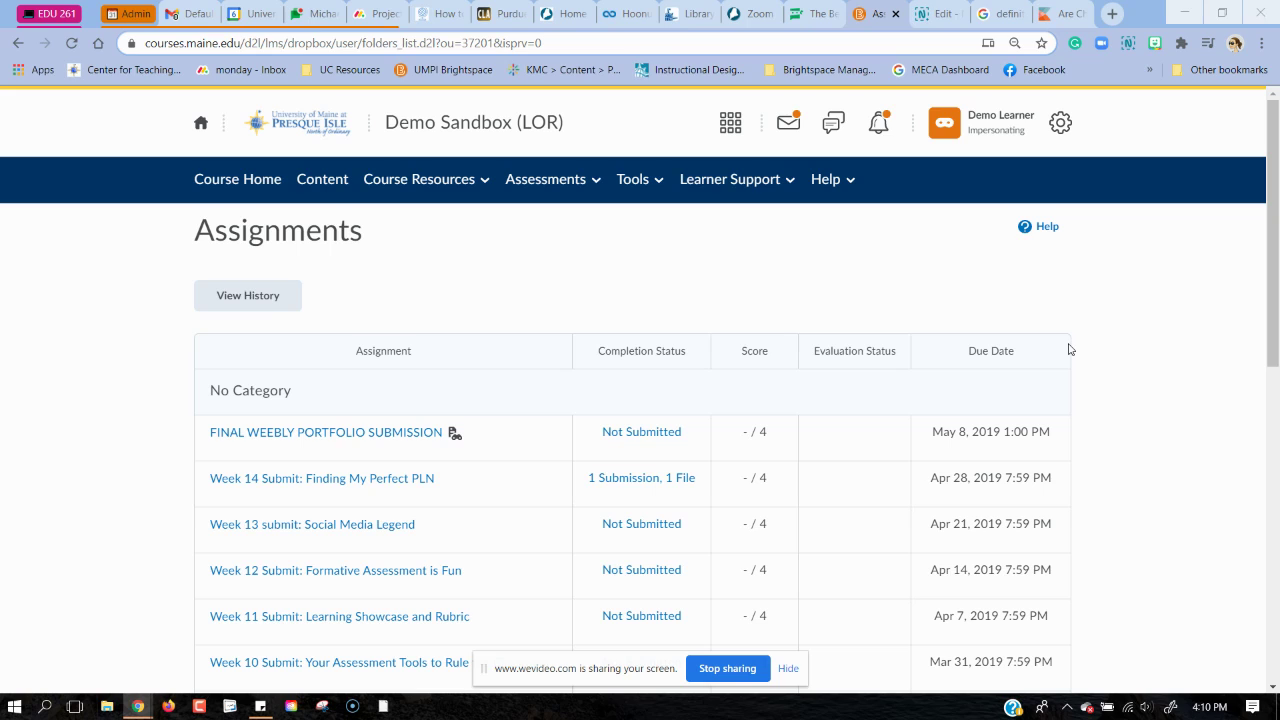
# Step: Open the FINAL WEEBLY PORTFOLIO SUBMISSION assignment from the assignments list
pyautogui.click(551, 189)
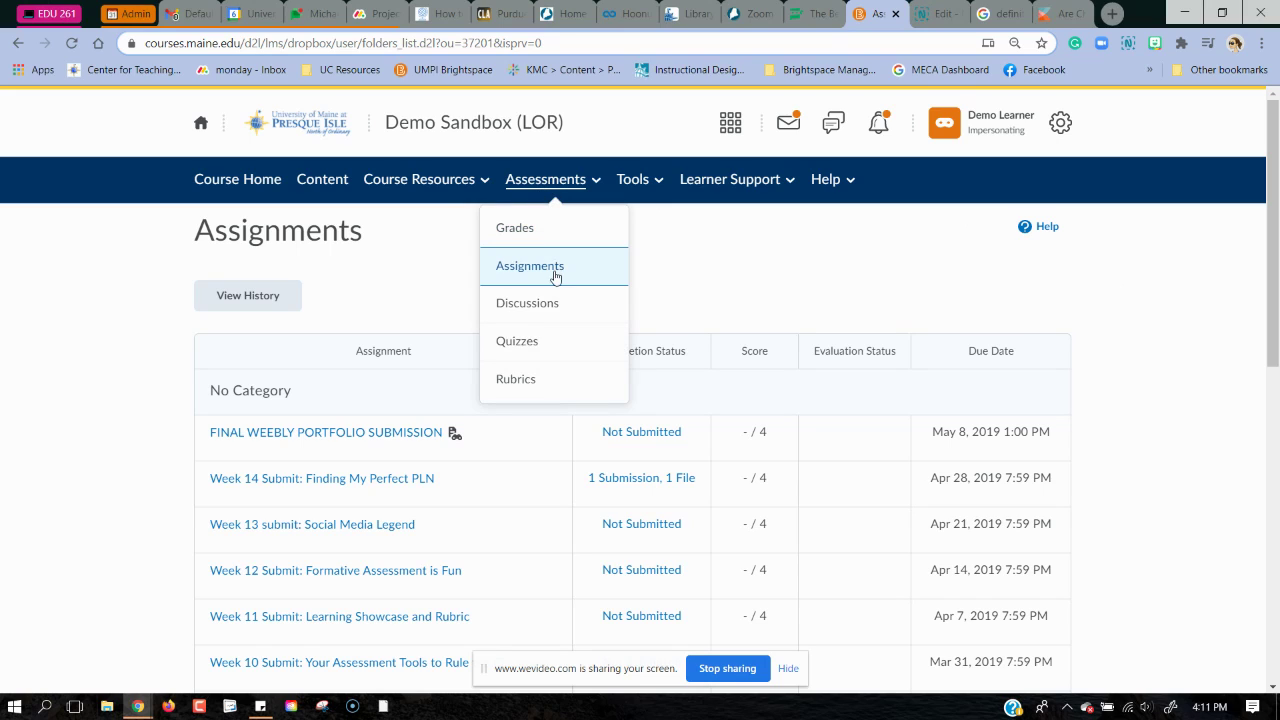
pyautogui.click(720, 260)
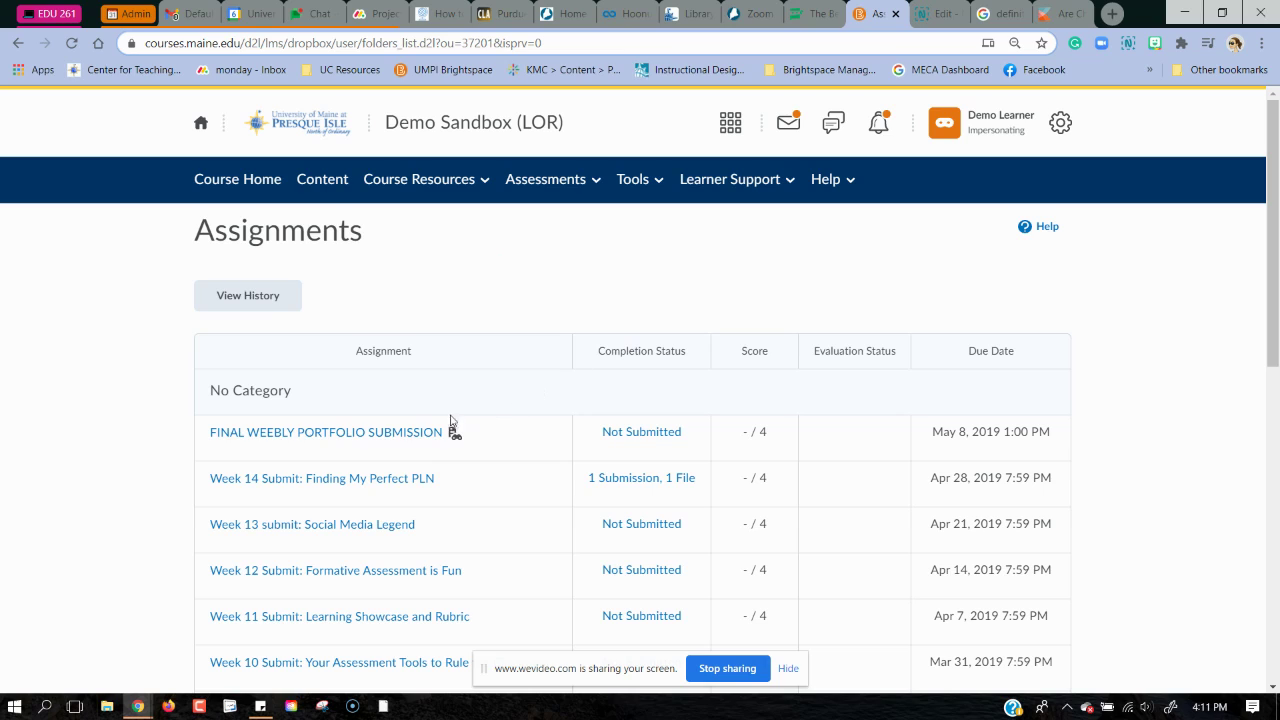
pyautogui.click(385, 436)
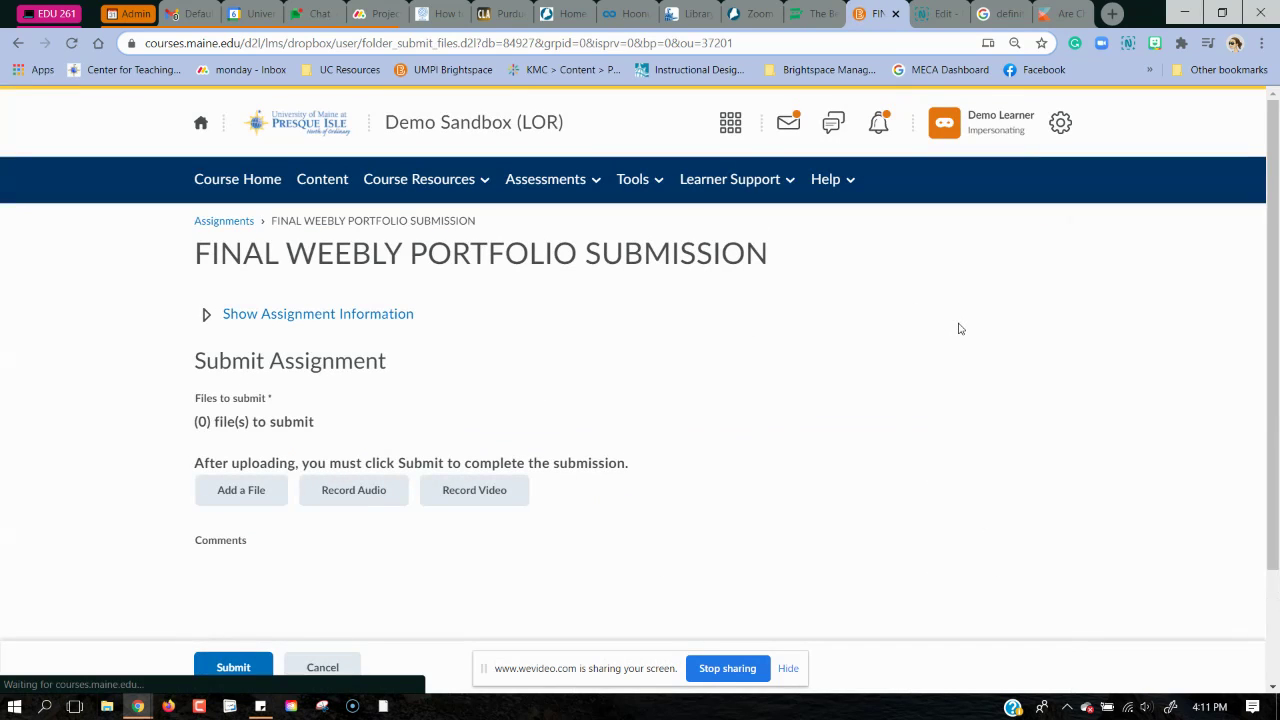
# Step: Expand the comments editor to show its additional formatting options
pyautogui.scroll(-2, 1124, 352)
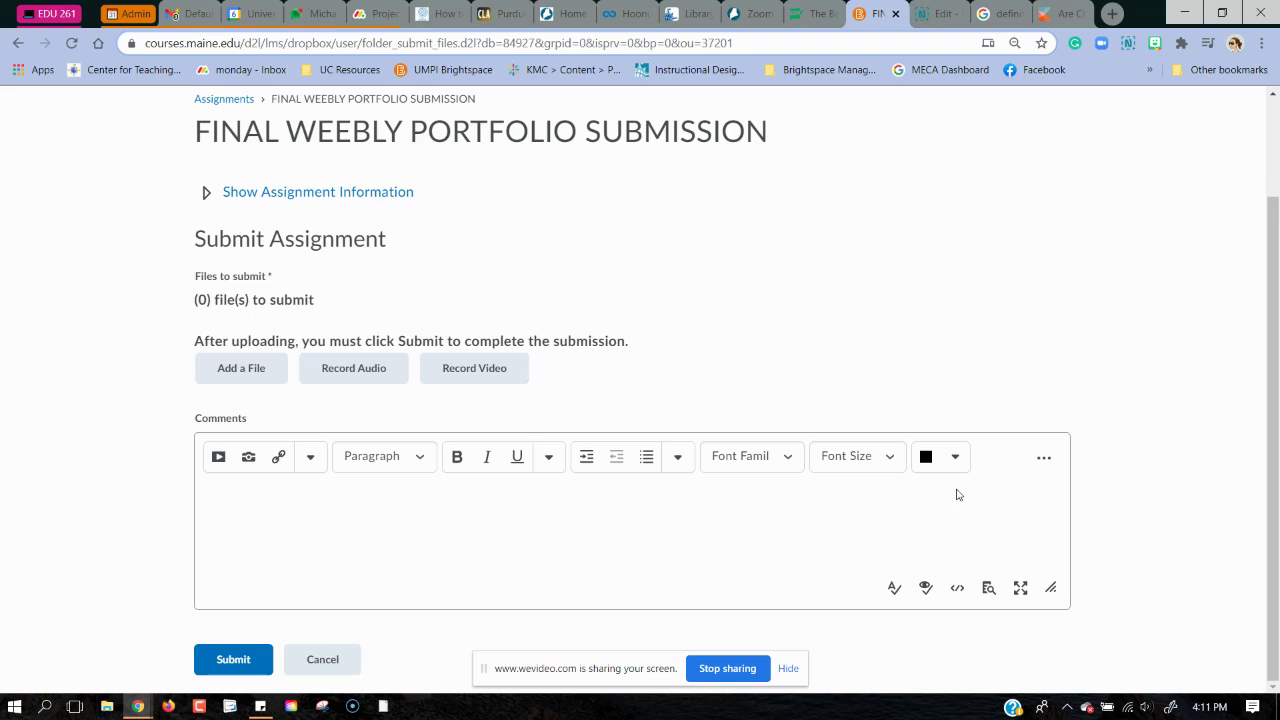
pyautogui.click(1043, 460)
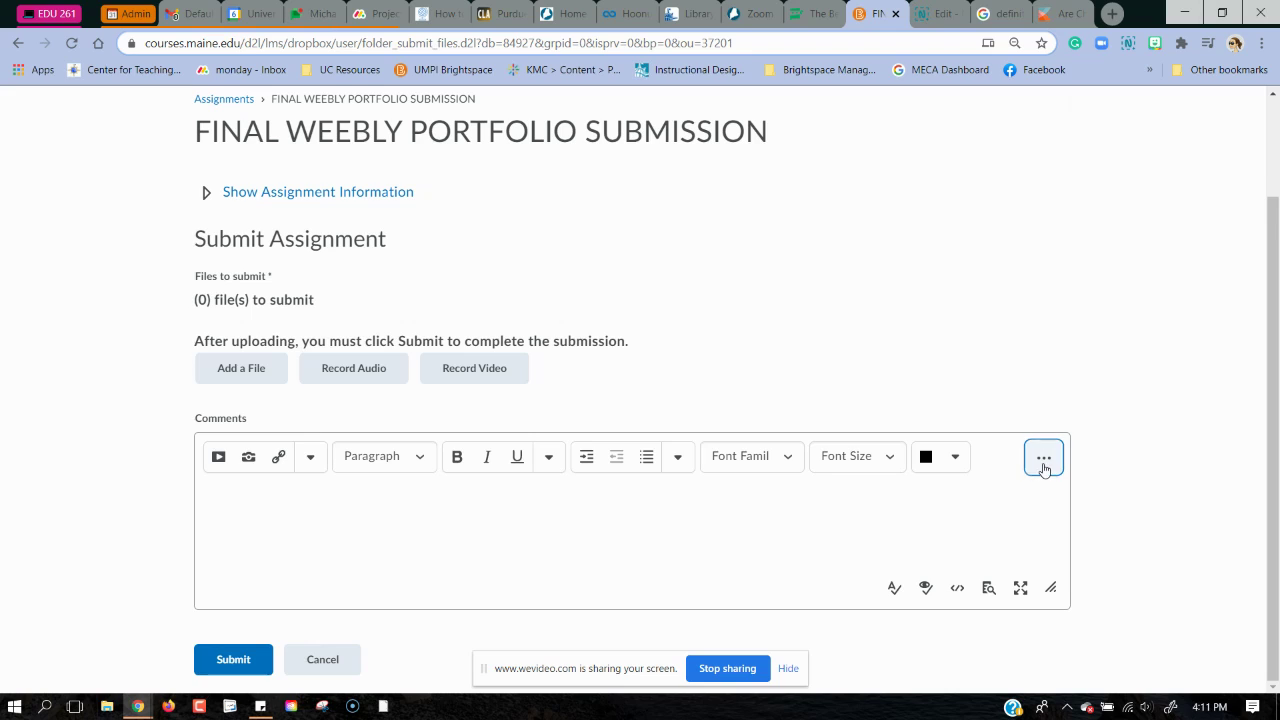
pyautogui.scroll(-1, 1147, 452)
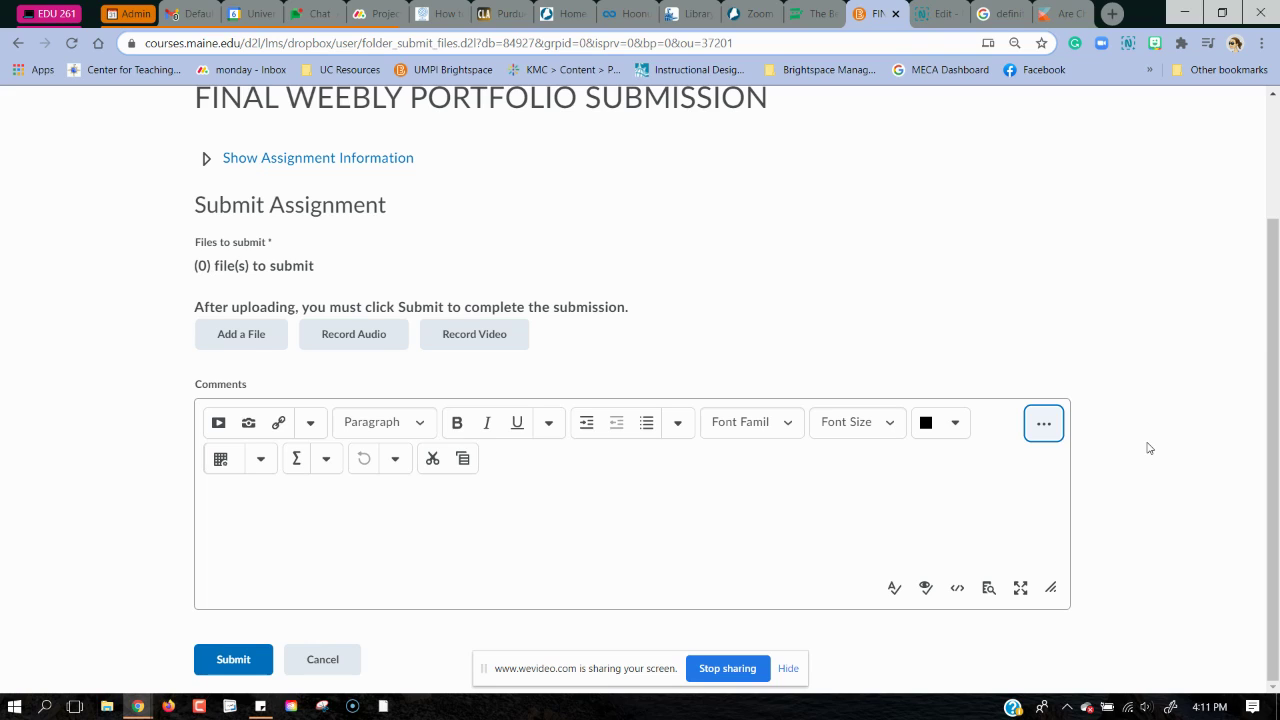
# Step: Enter "Start" in the submission comments and format it as H1 - Heading 1
pyautogui.click(252, 511)
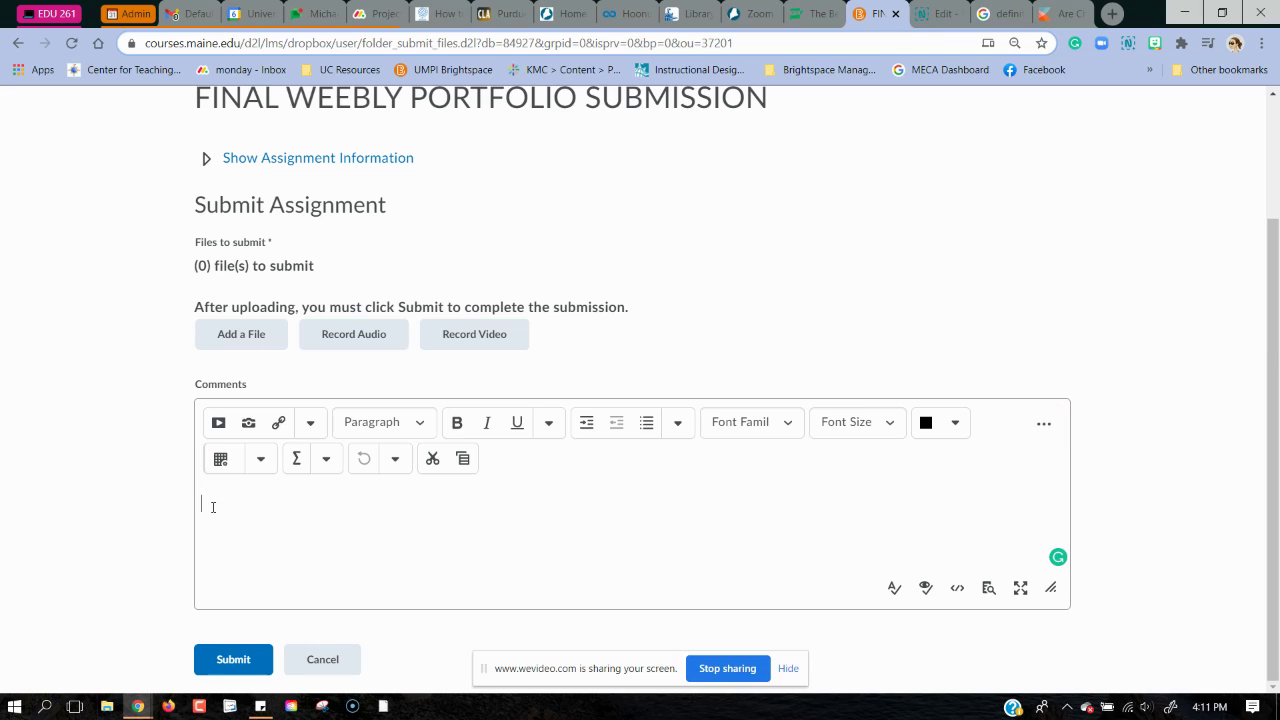
pyautogui.write('Start')
pyautogui.moveTo(255, 503); pyautogui.dragTo(202, 508)
pyautogui.click(421, 422)
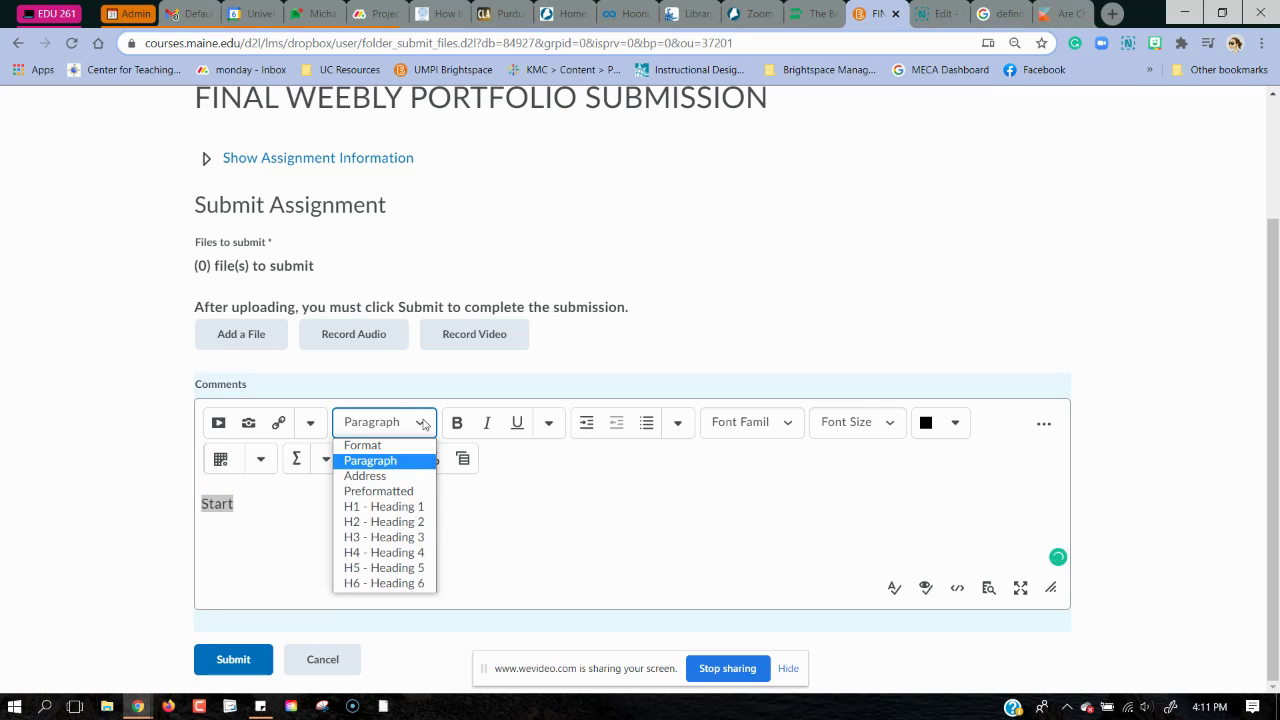
pyautogui.click(402, 506)
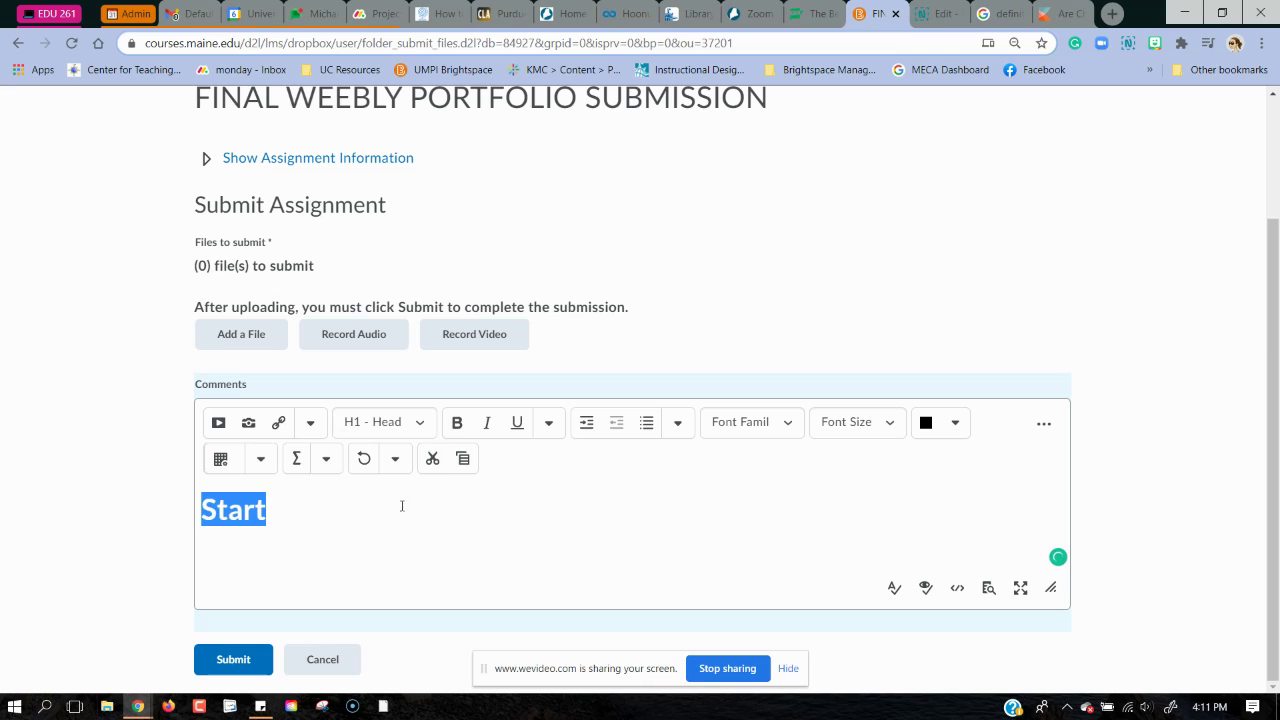
# Step: Apply italic and underline to the word "Start" in the comments, and remove both again
pyautogui.click(325, 520)
pyautogui.moveTo(284, 514); pyautogui.dragTo(200, 511)
pyautogui.click(487, 423)
pyautogui.click(516, 424)
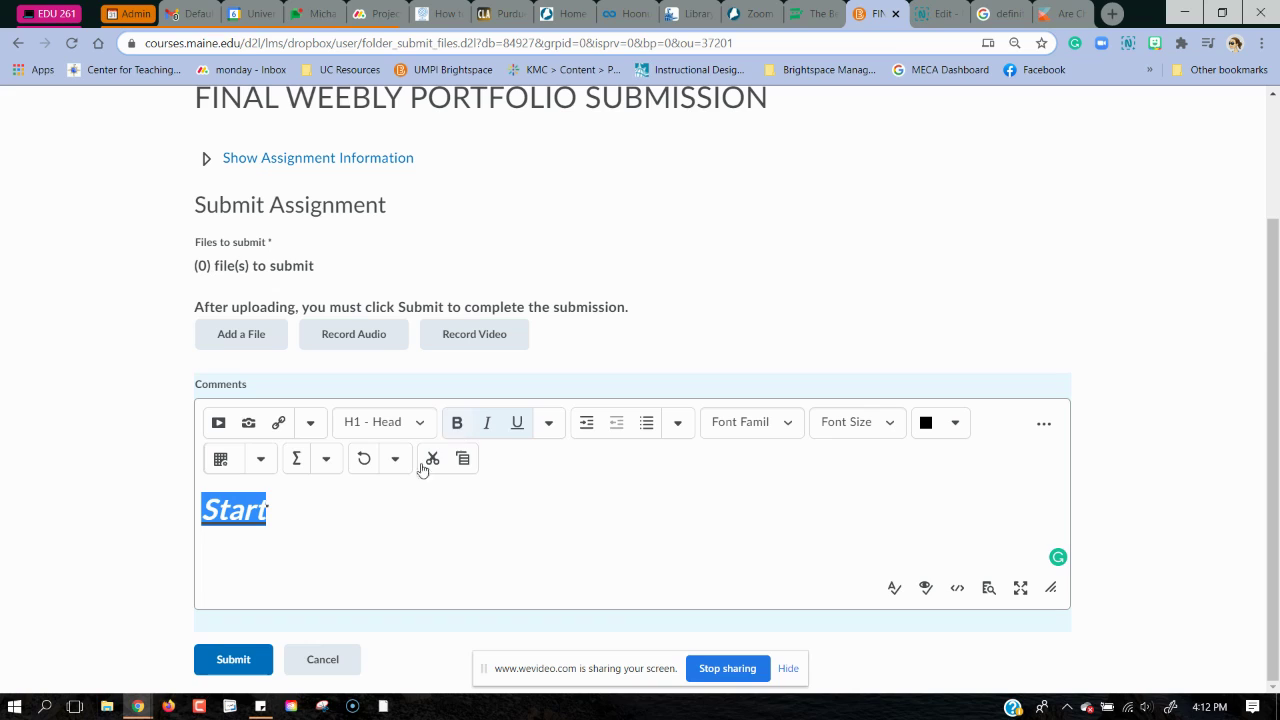
pyautogui.click(516, 424)
pyautogui.click(489, 425)
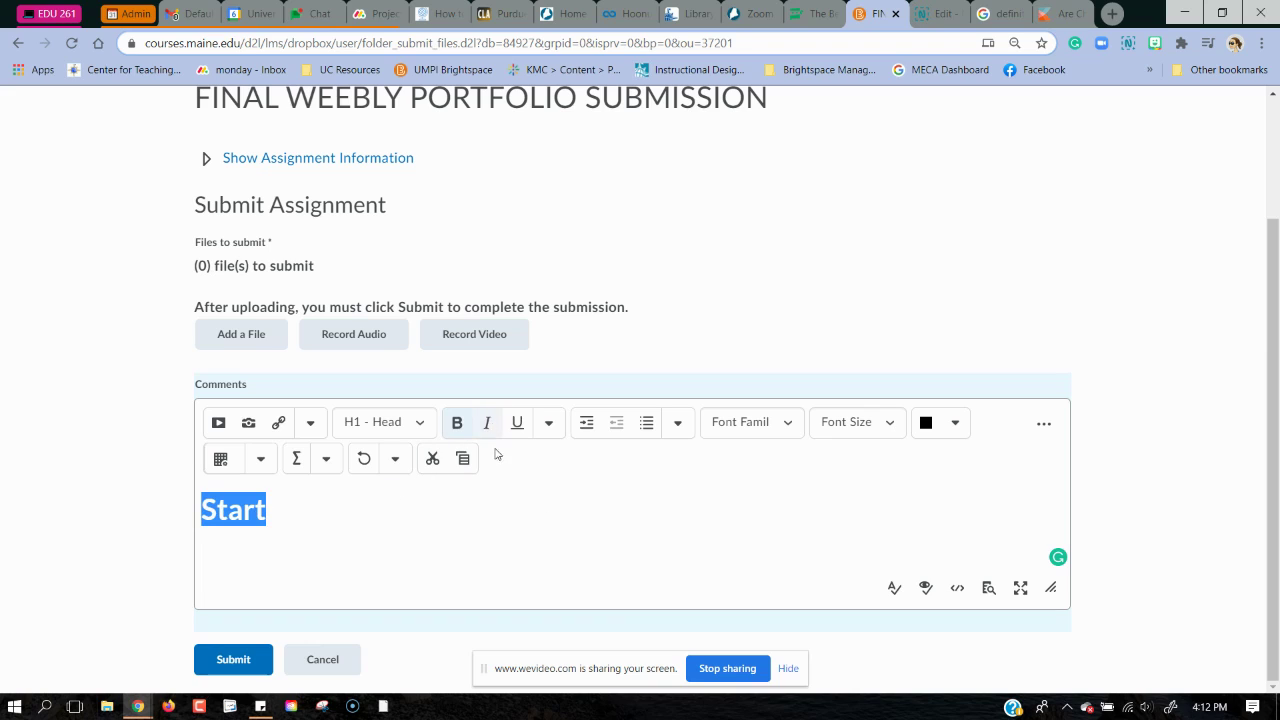
# Step: Indent and outdent the word "Start", and turn it into a bulleted list item and back into a regular paragraph
pyautogui.click(587, 425)
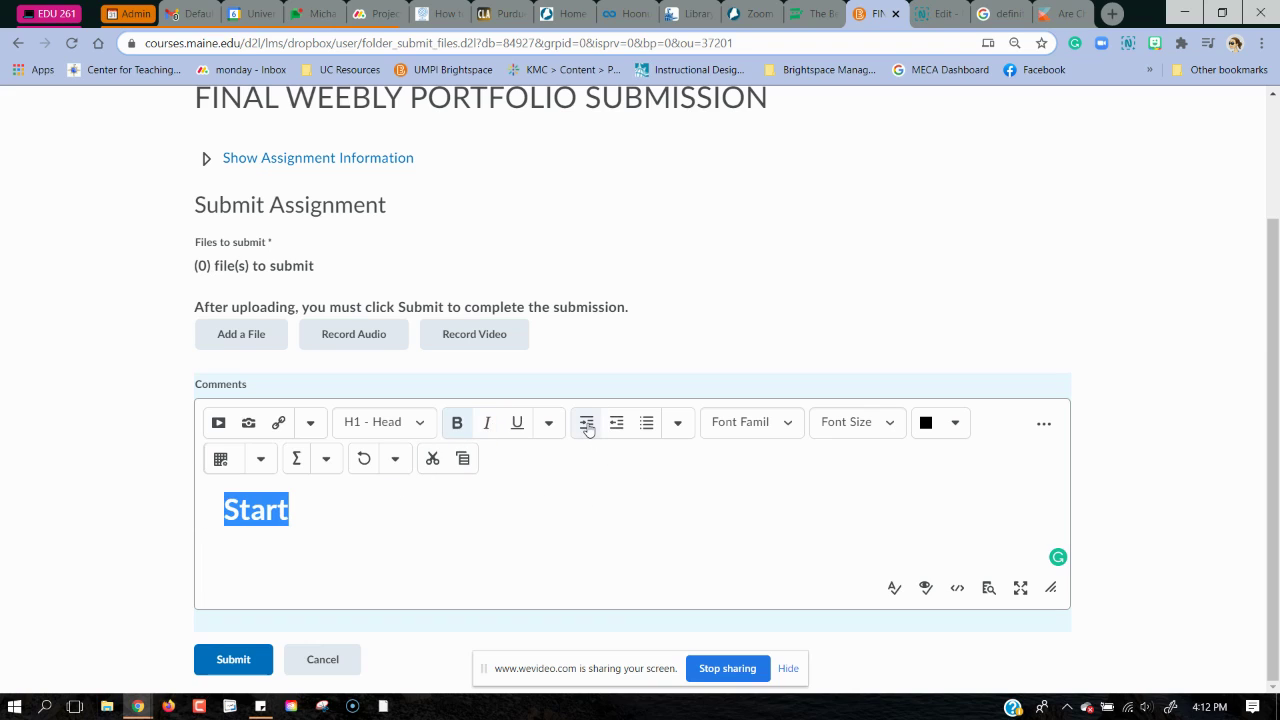
pyautogui.click(615, 425)
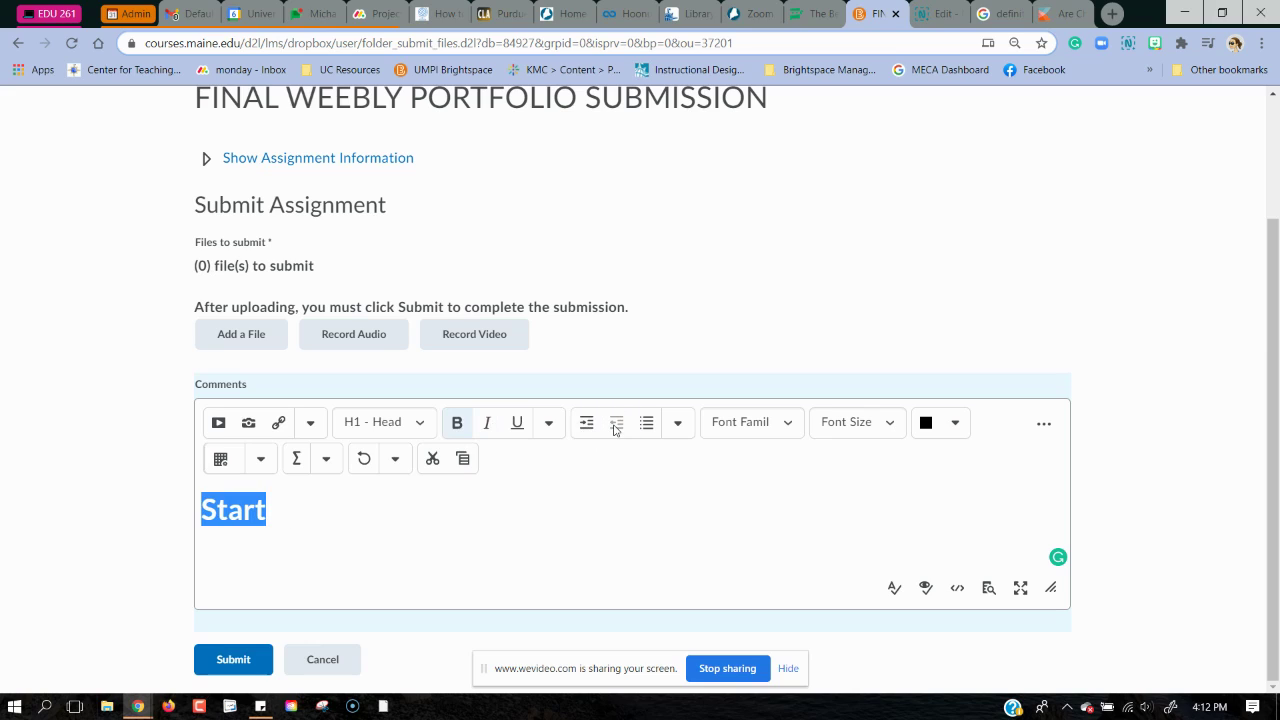
pyautogui.click(649, 425)
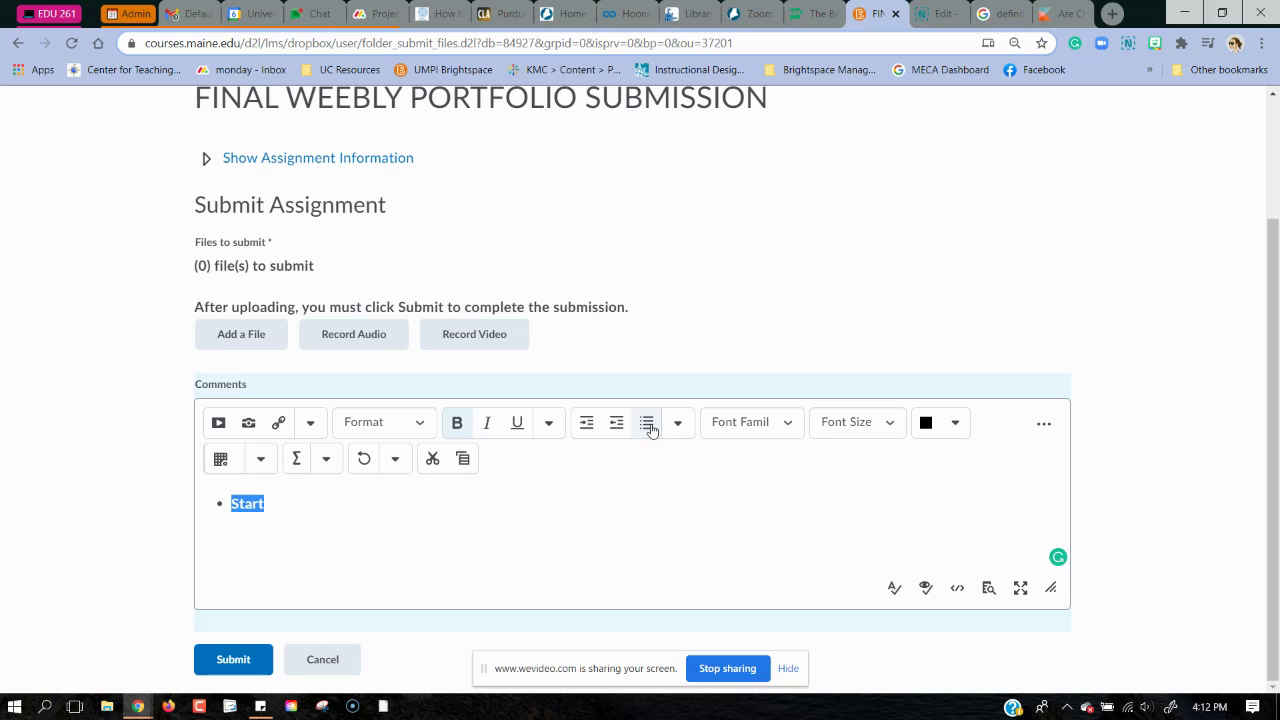
pyautogui.click(649, 425)
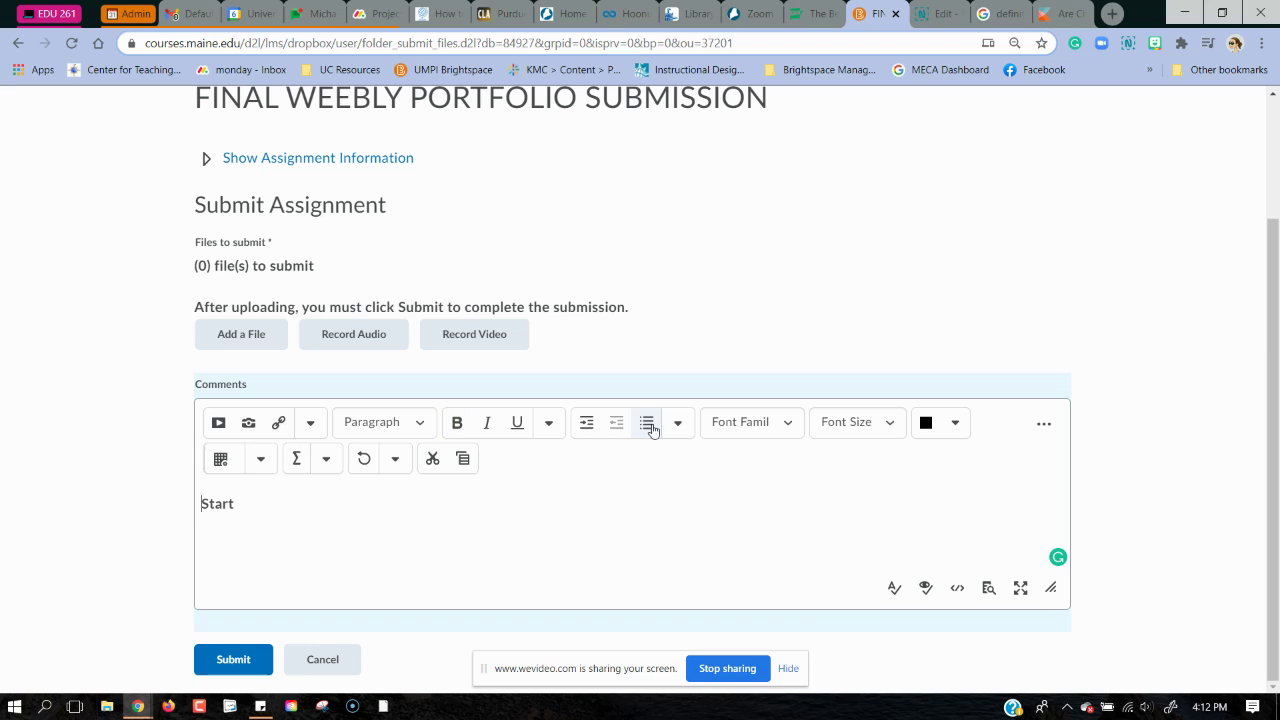
pyautogui.click(678, 425)
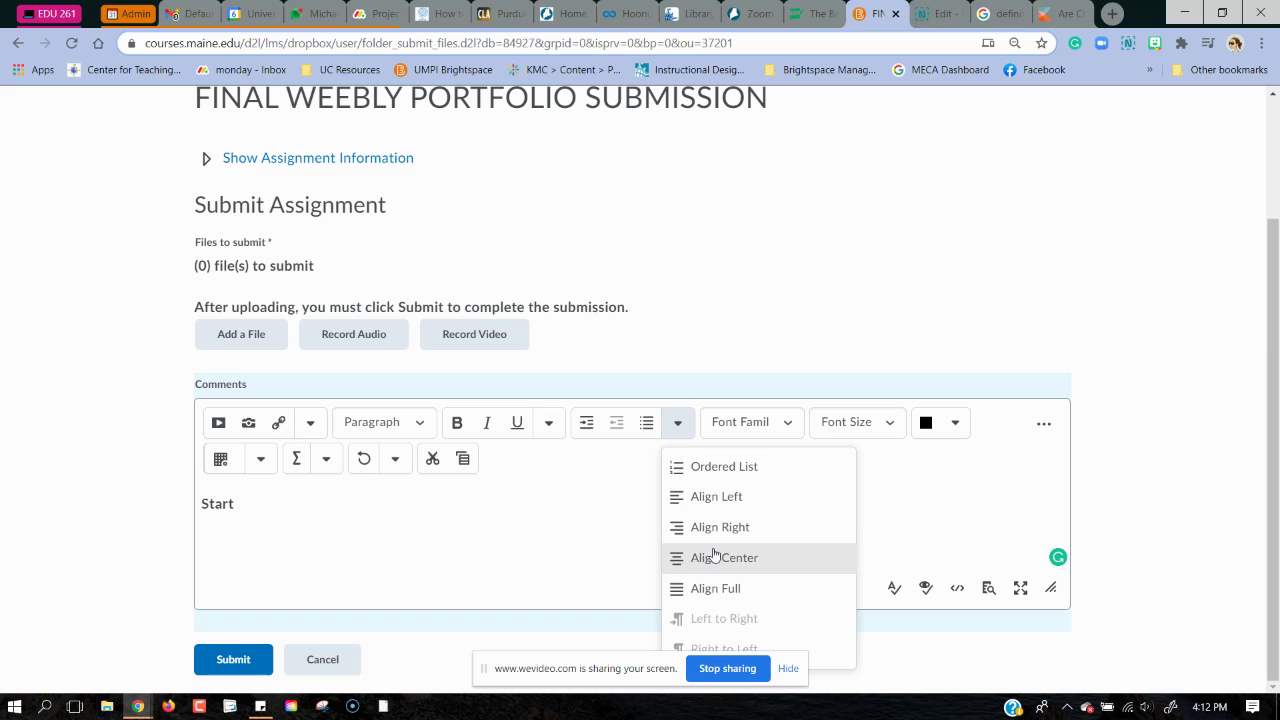
pyautogui.click(646, 507)
pyautogui.moveTo(263, 503); pyautogui.dragTo(200, 504)
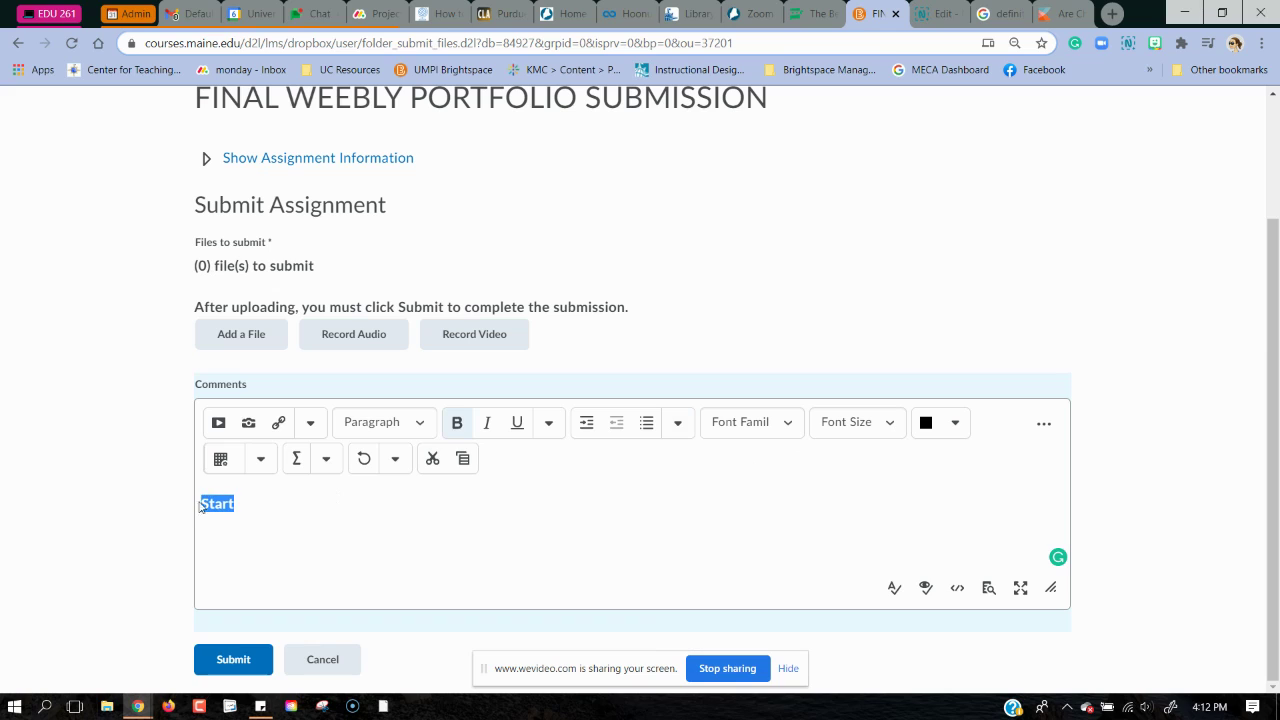
pyautogui.click(789, 423)
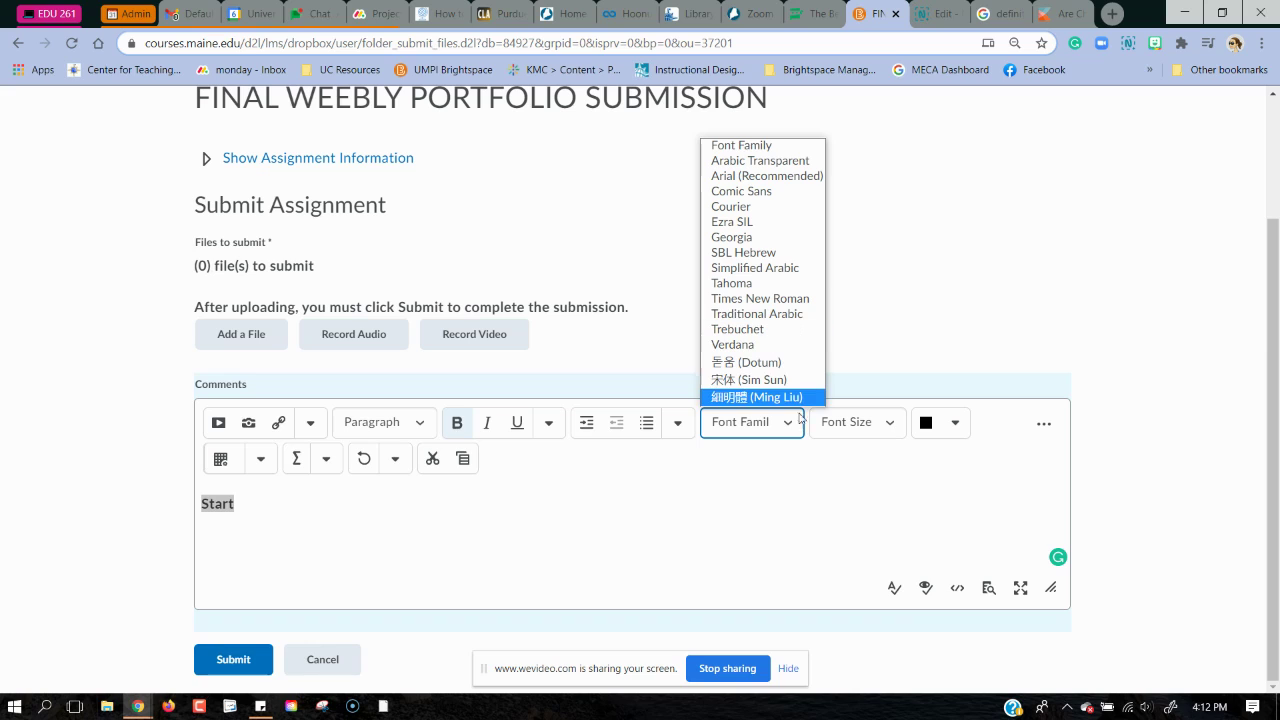
pyautogui.click(828, 490)
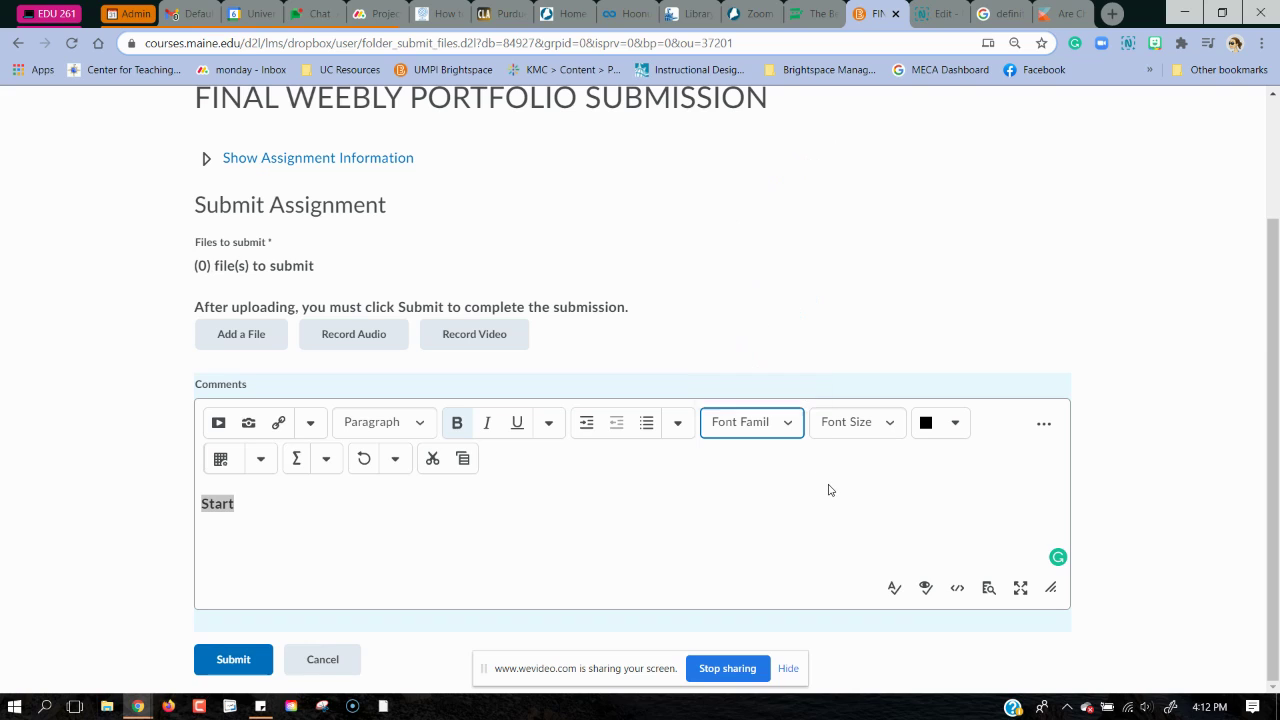
# Step: Try 3 (12pt) on the word "Start" and set its font size to 5 (18pt)
pyautogui.click(888, 428)
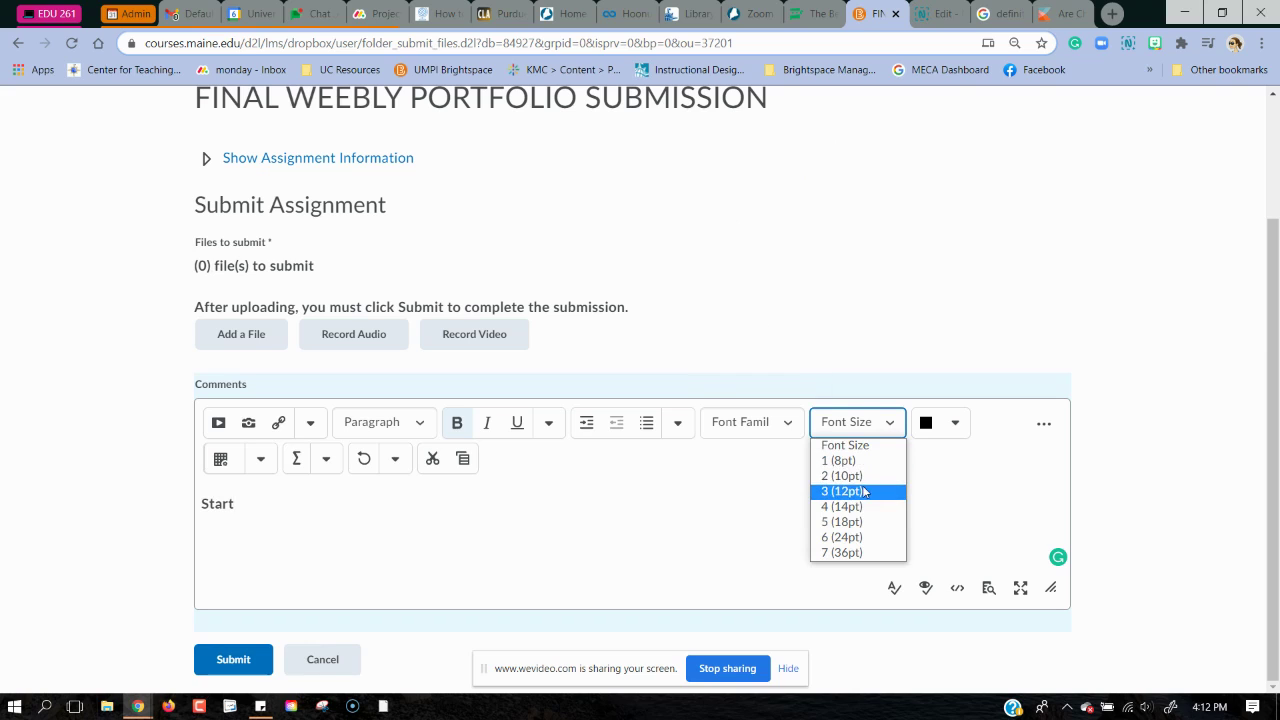
pyautogui.click(864, 491)
pyautogui.moveTo(246, 503); pyautogui.dragTo(201, 515)
pyautogui.click(845, 434)
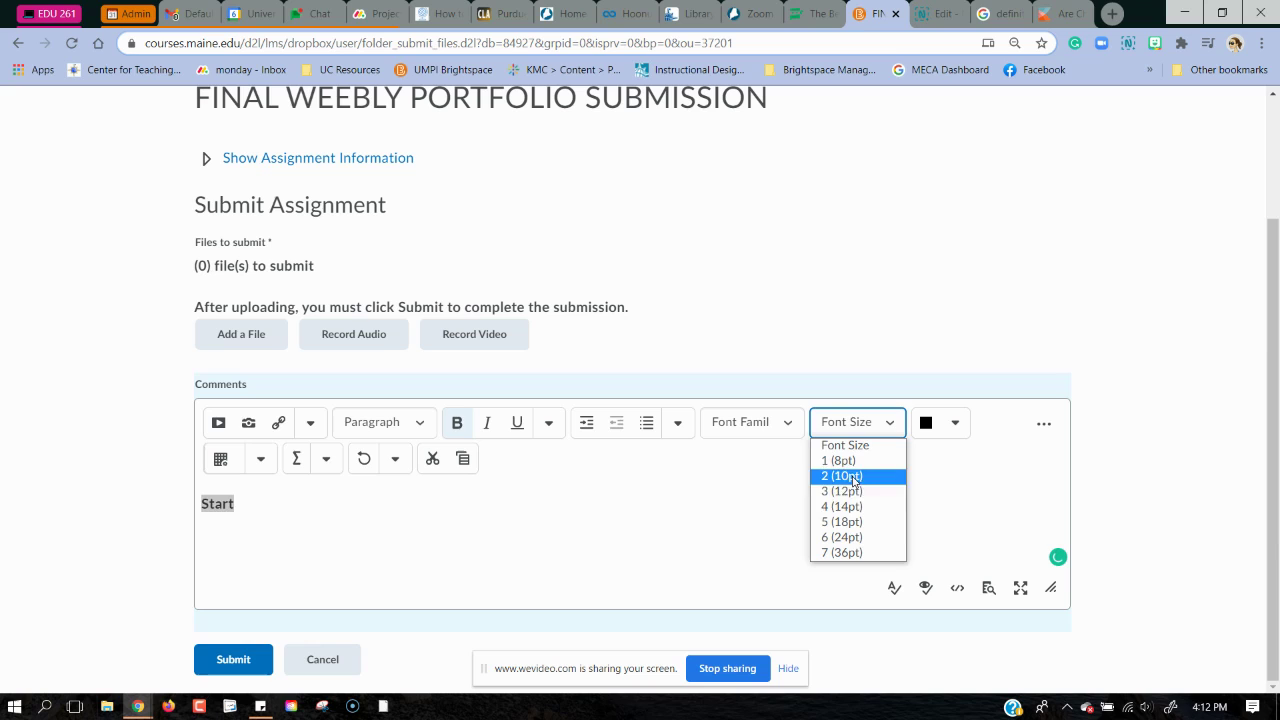
pyautogui.click(855, 490)
pyautogui.click(885, 428)
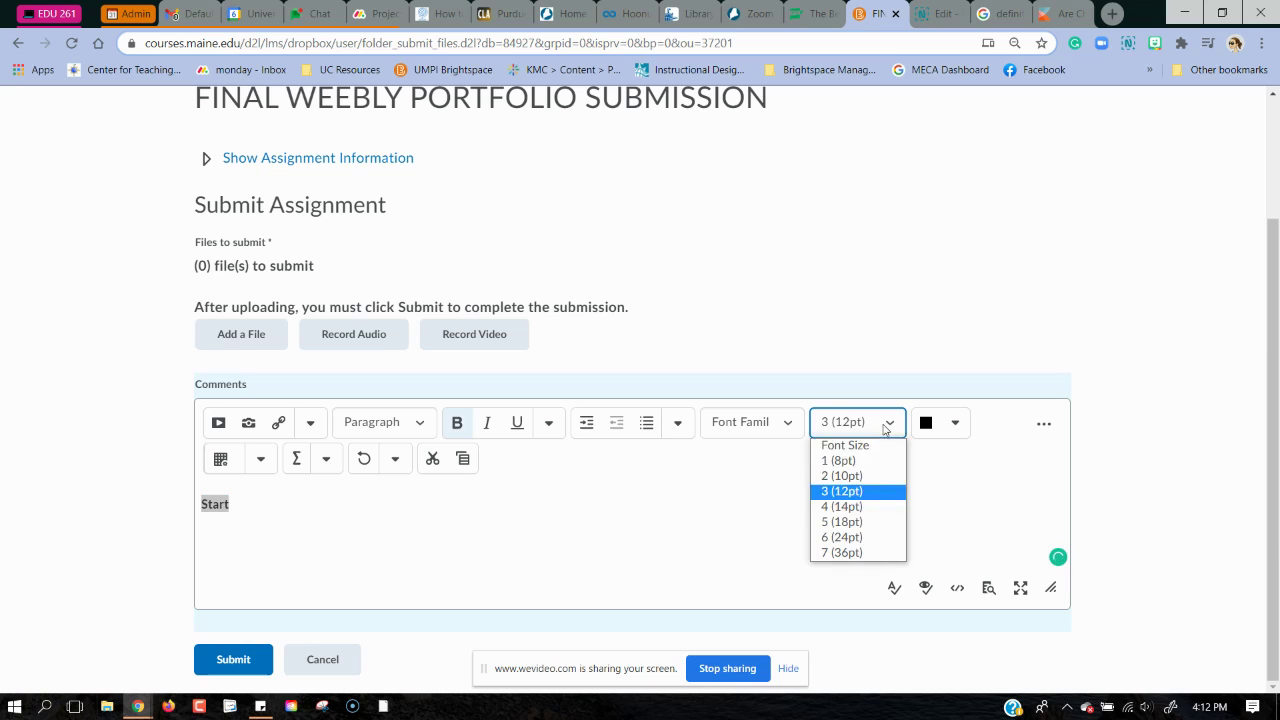
pyautogui.click(876, 525)
# Step: Change the text color of the word "Start" to red, hex value cf2a27
pyautogui.click(957, 426)
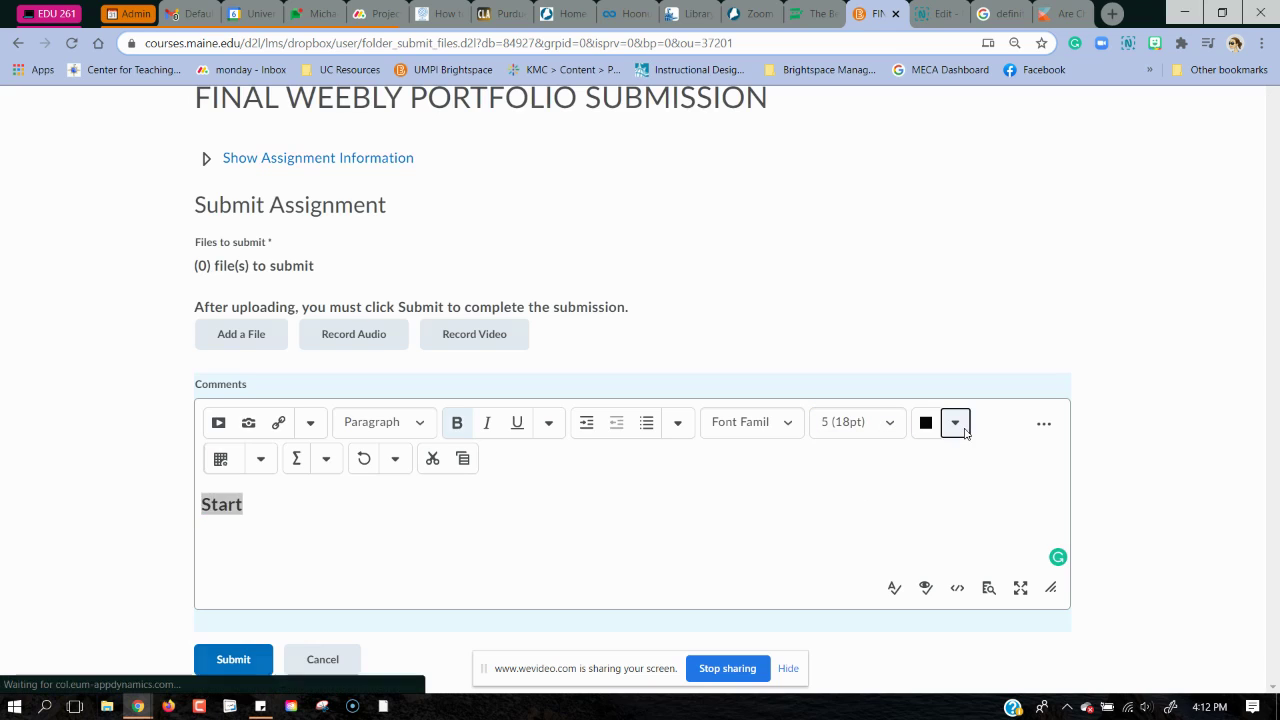
pyautogui.click(532, 272)
pyautogui.click(489, 630)
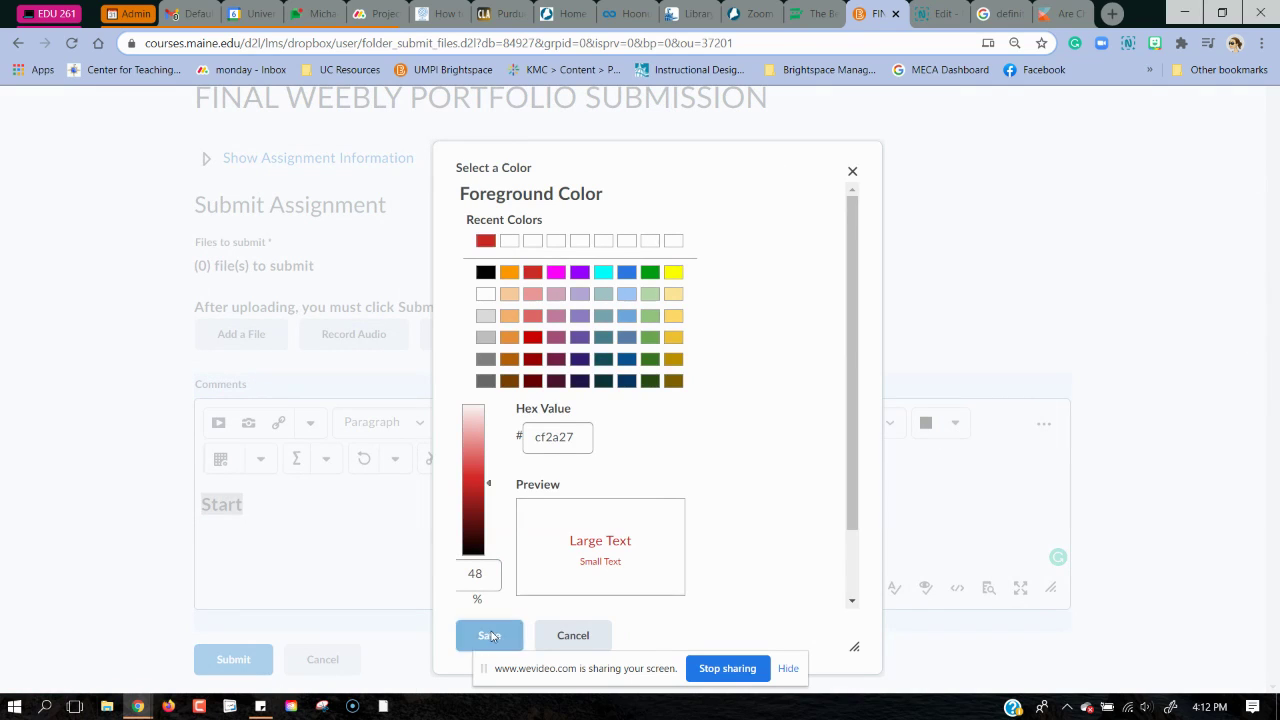
pyautogui.click(324, 524)
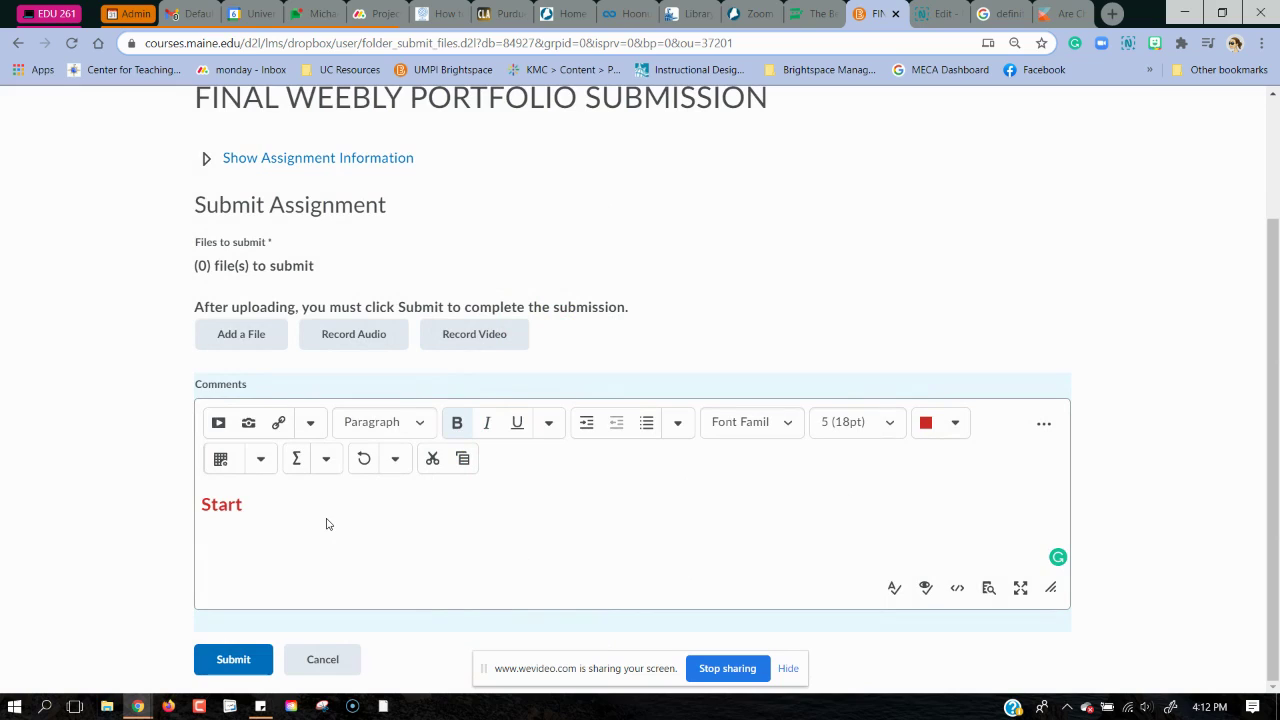
# Step: Examine the table, equation, quicklink and image insertion options of the comments editor without inserting anything
pyautogui.click(261, 461)
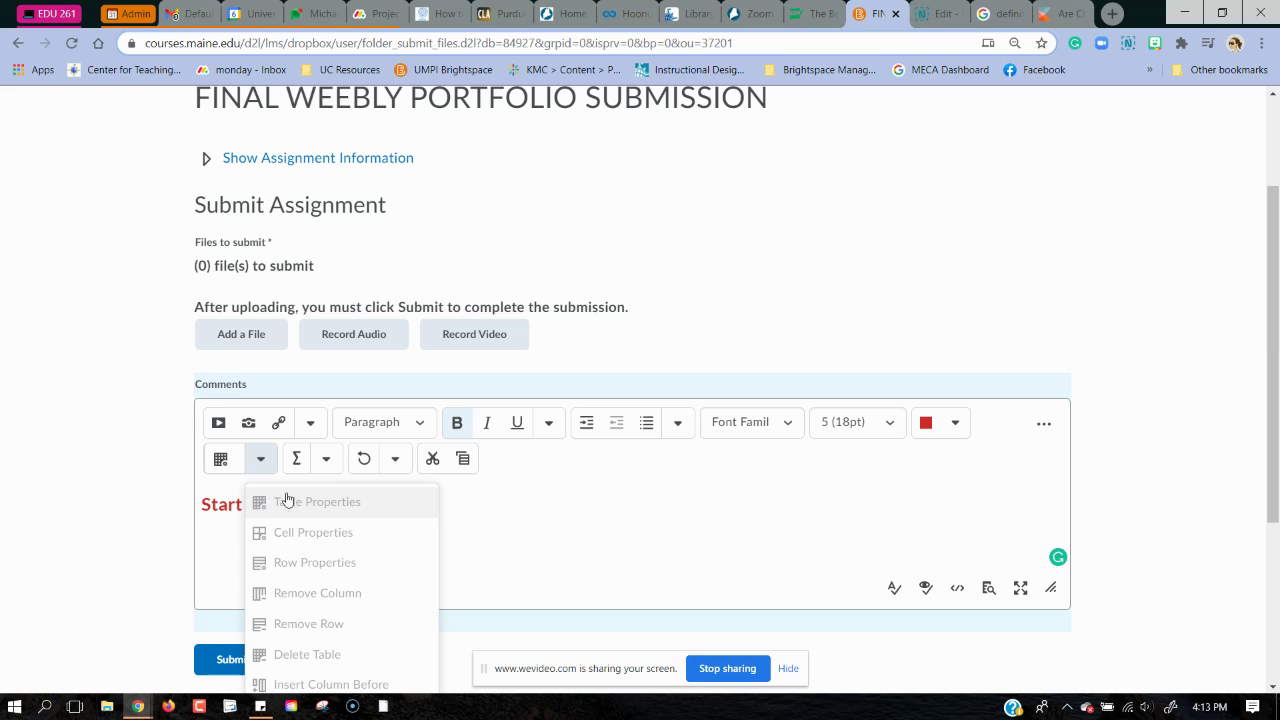
pyautogui.click(574, 528)
pyautogui.click(327, 461)
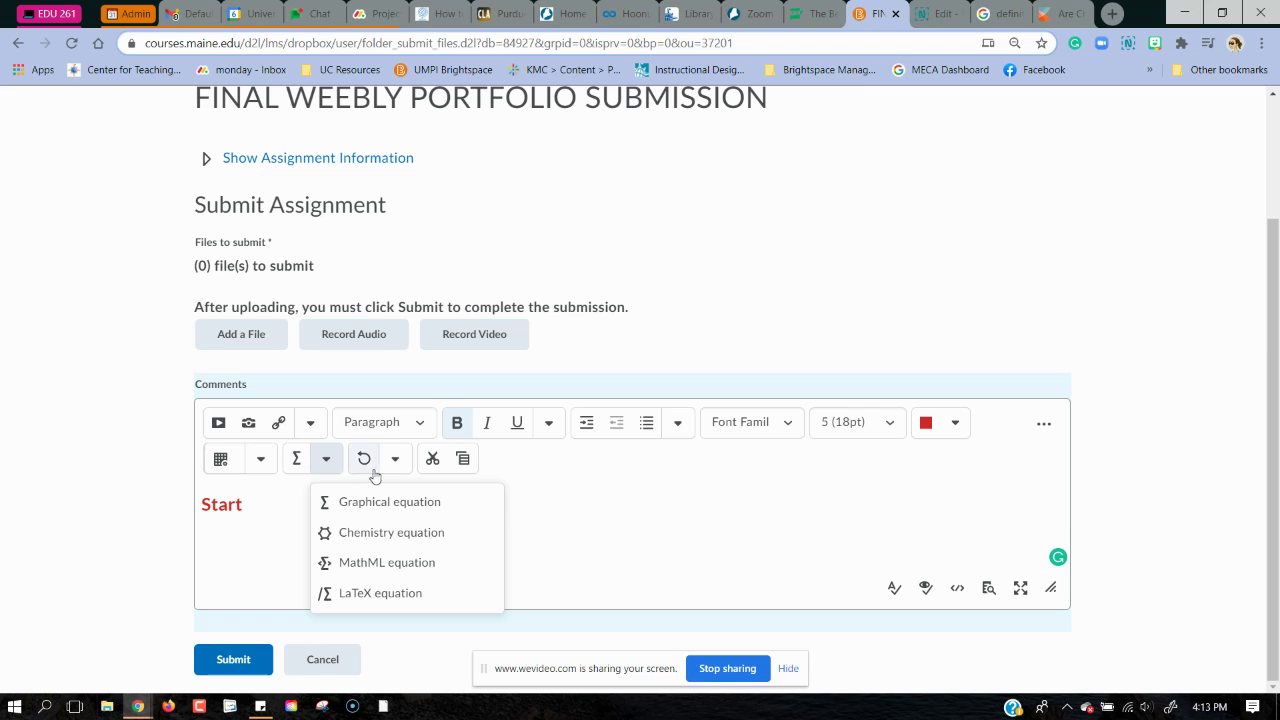
pyautogui.click(572, 482)
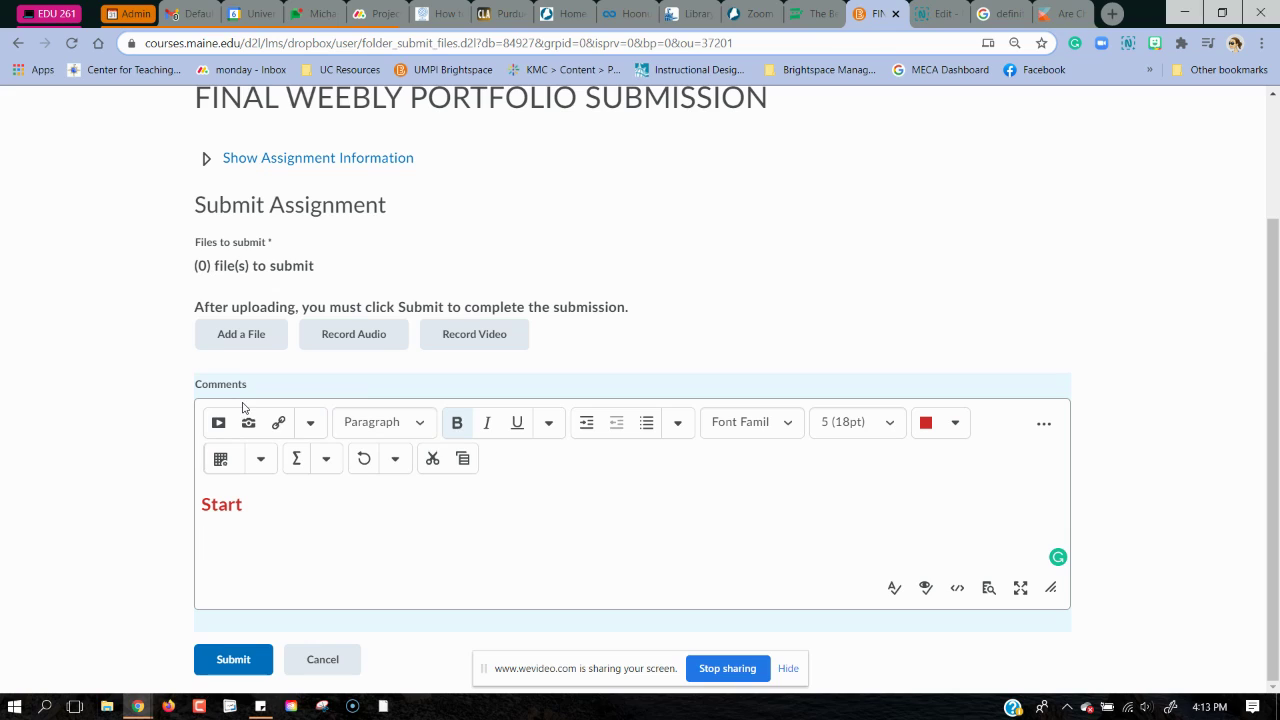
pyautogui.moveTo(256, 506); pyautogui.dragTo(199, 505)
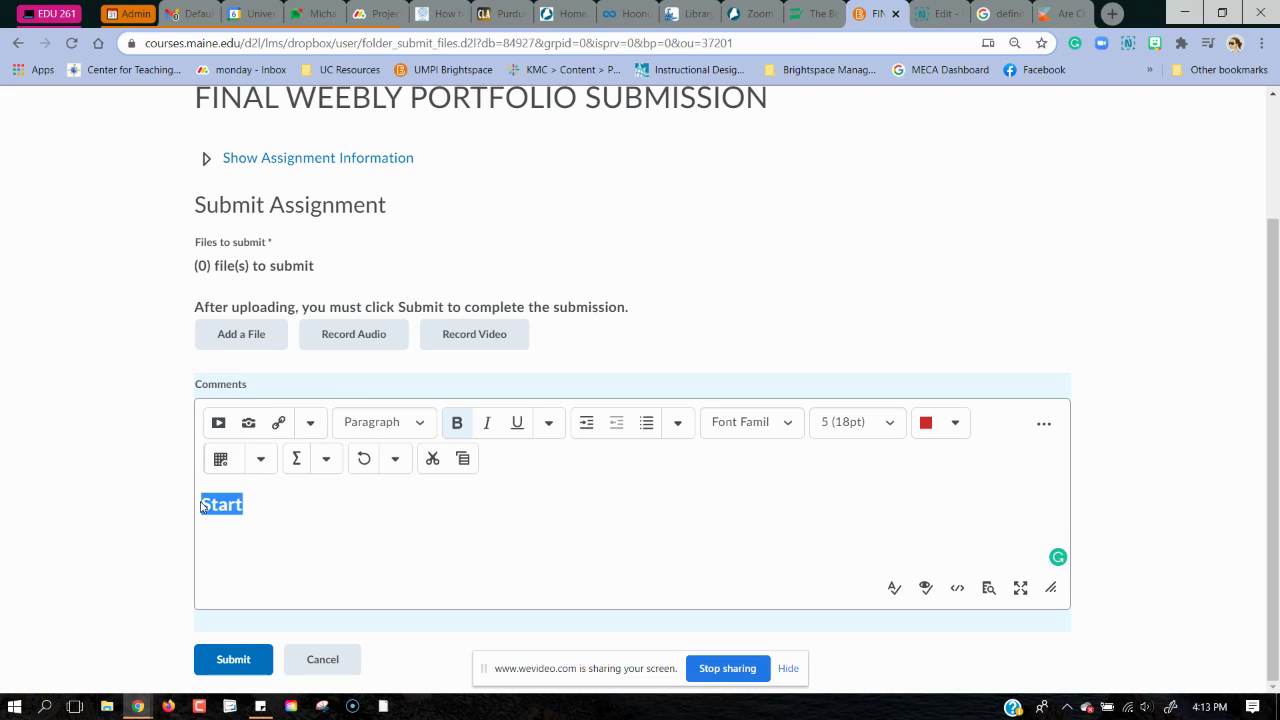
pyautogui.click(281, 424)
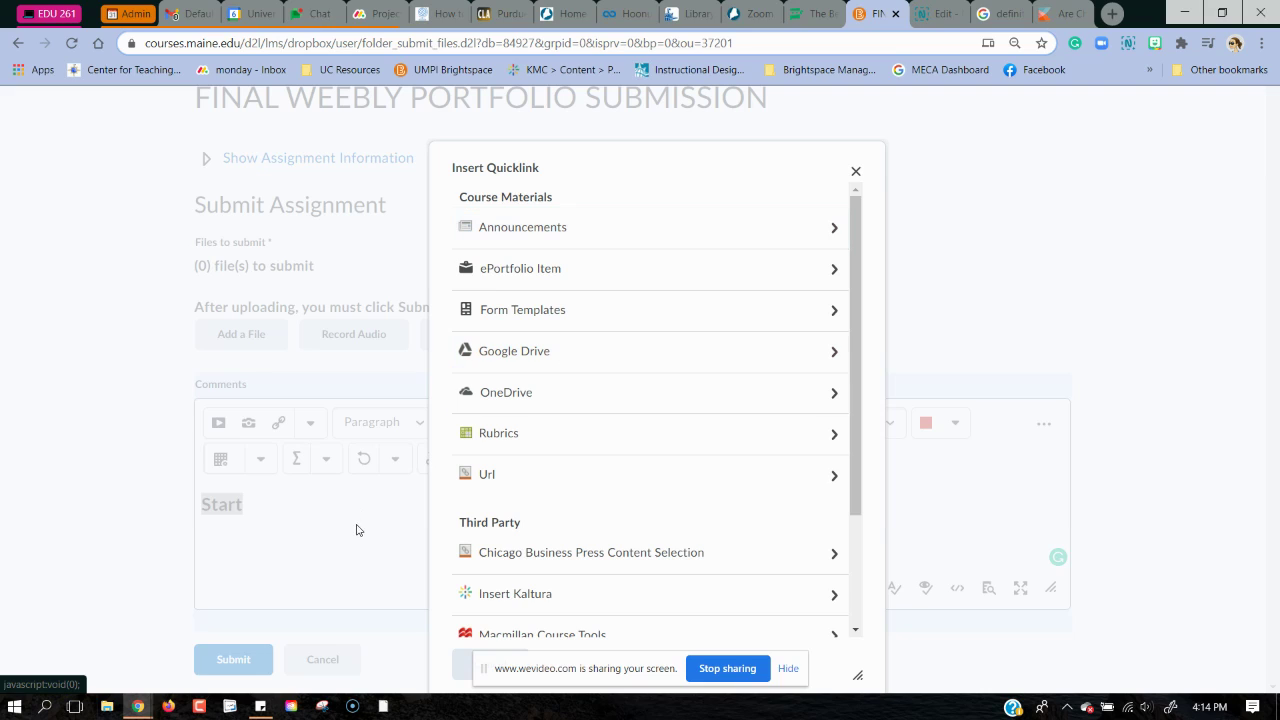
pyautogui.click(856, 172)
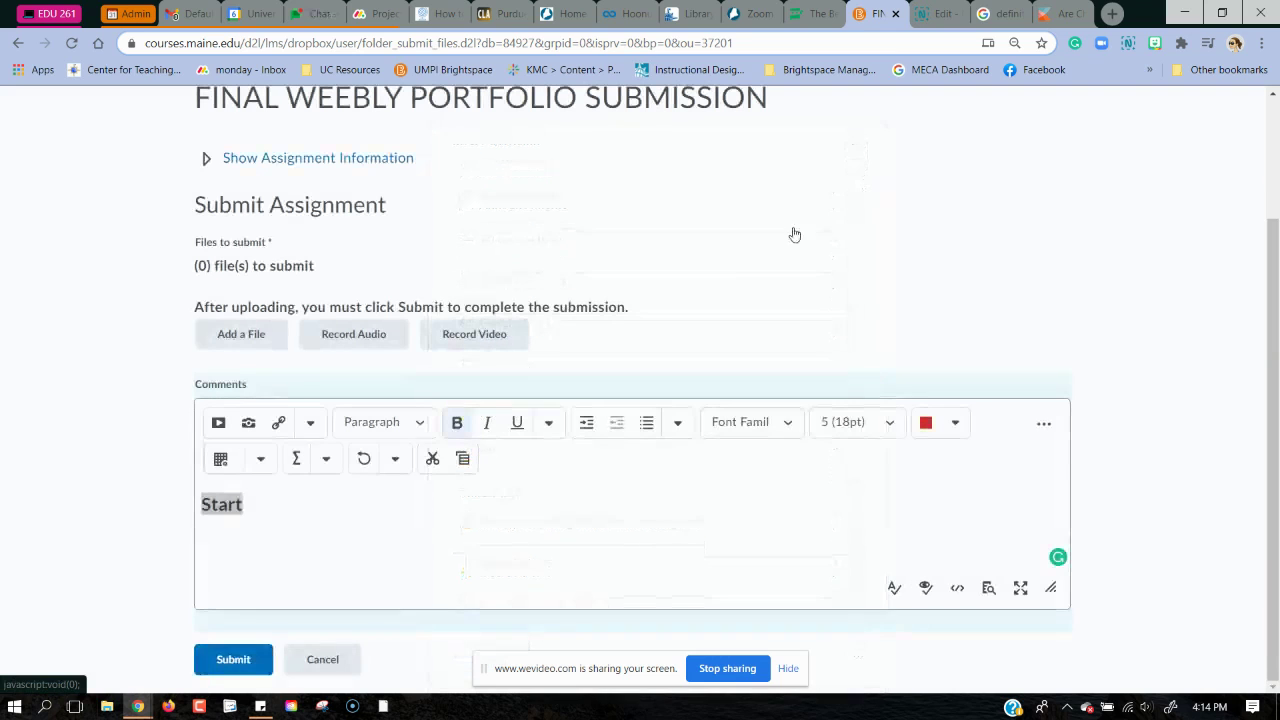
pyautogui.click(249, 424)
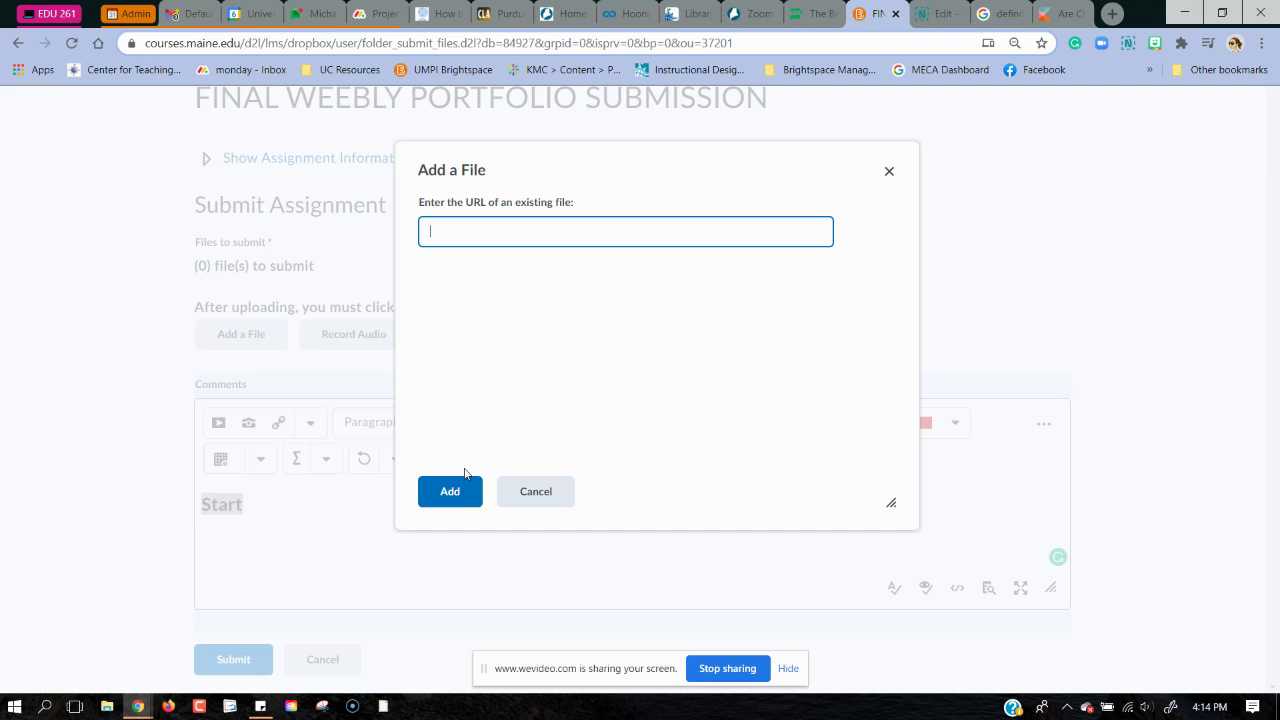
pyautogui.click(531, 491)
# Step: Insert the Kaltura video "Disco Ball - 5154" from My Media on a new line below the word "Start" in the comments
pyautogui.click(302, 520)
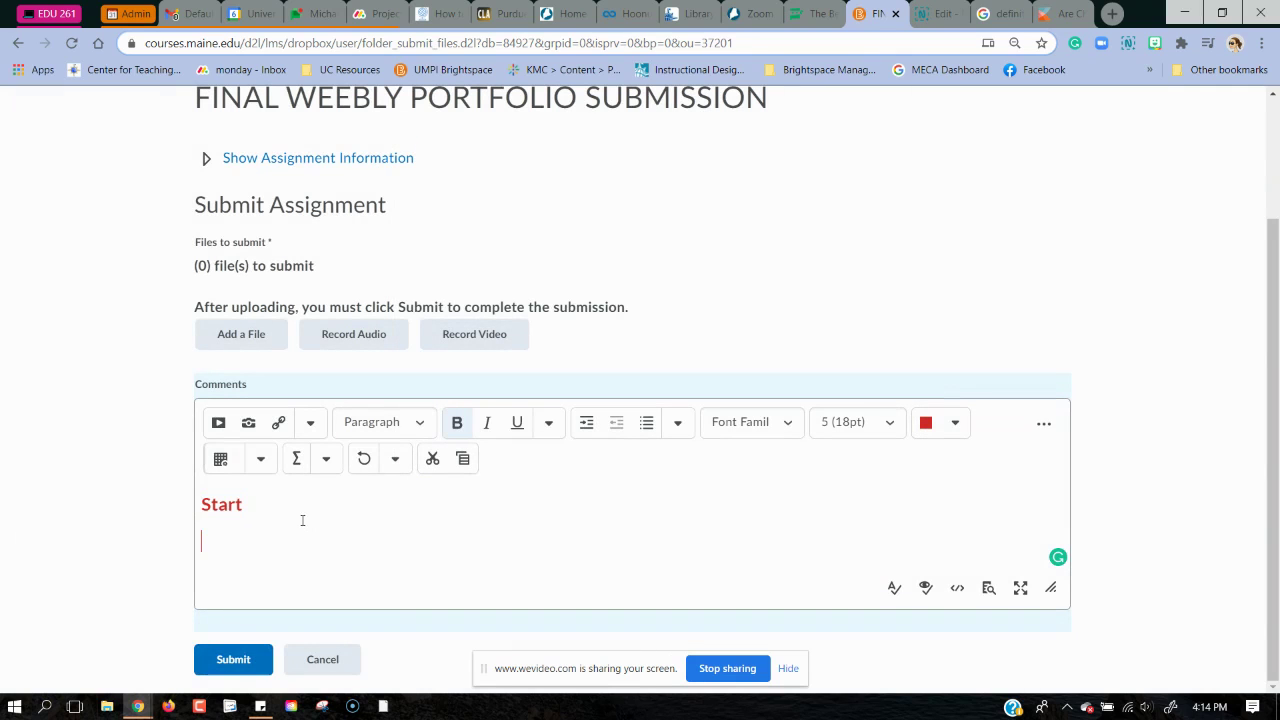
pyautogui.click(219, 423)
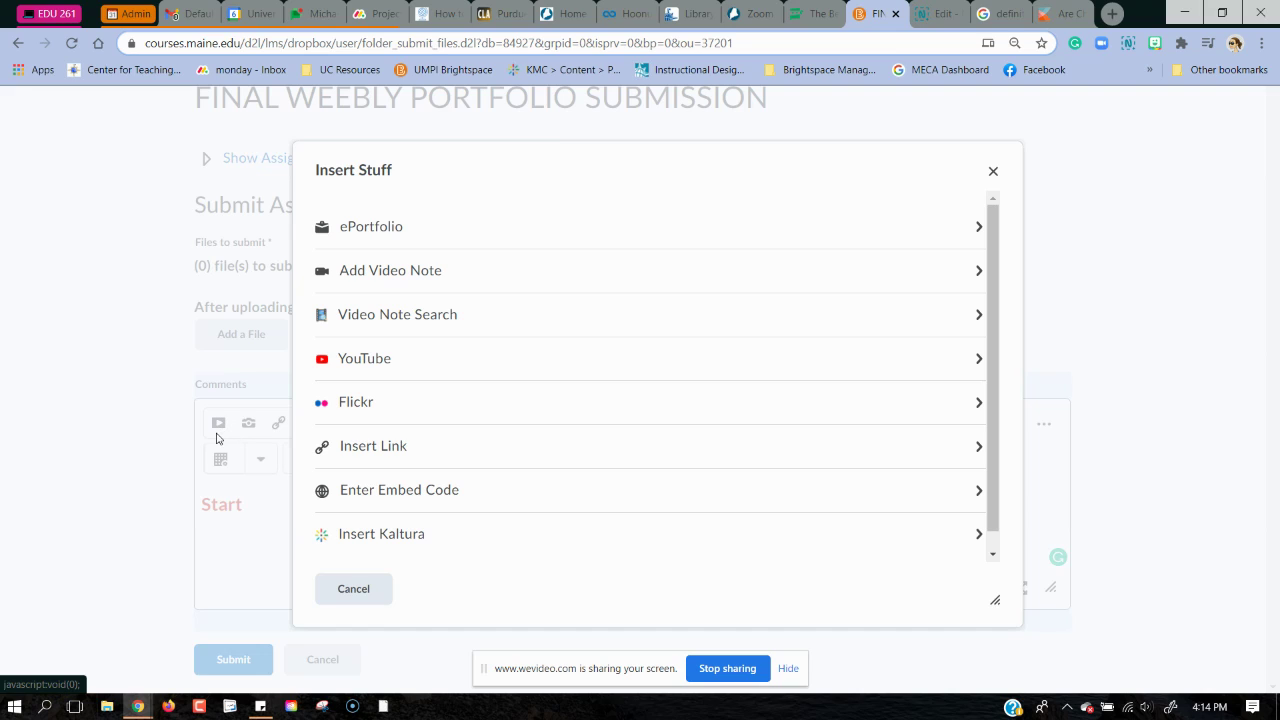
pyautogui.scroll(-2, 563, 331)
pyautogui.scroll(2, 563, 332)
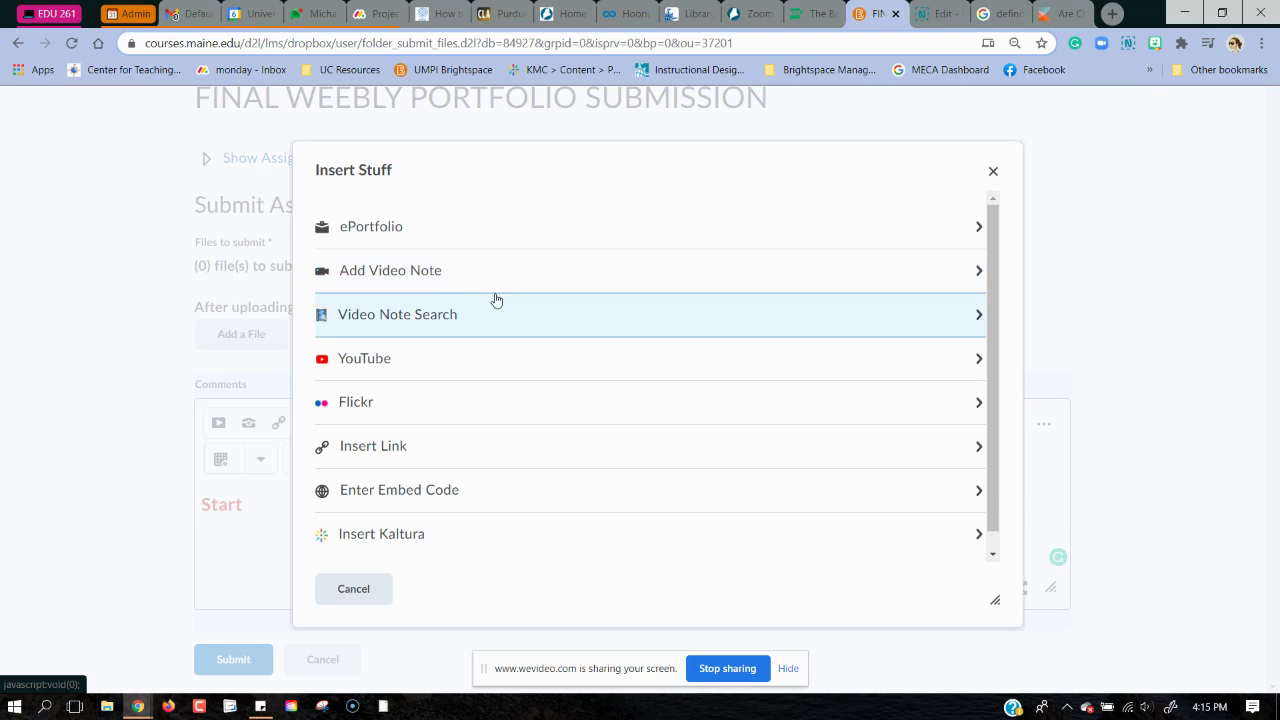
pyautogui.scroll(-1, 496, 299)
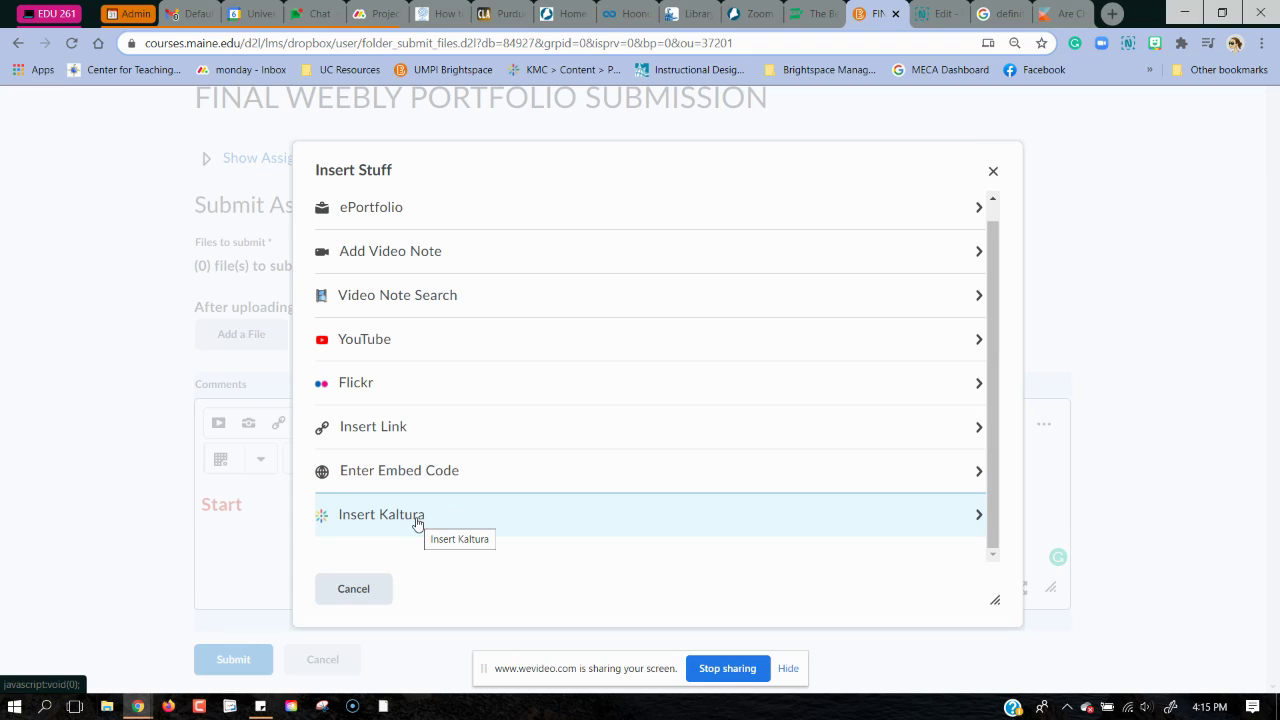
pyautogui.click(417, 520)
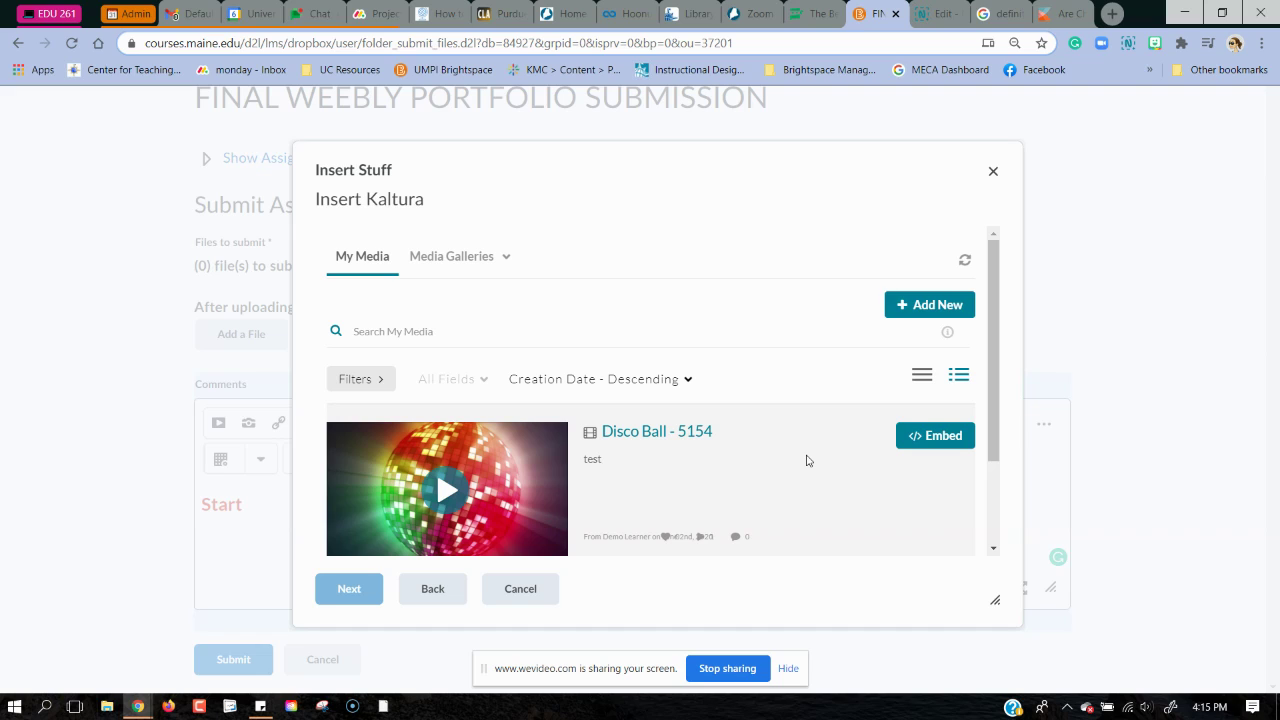
pyautogui.click(945, 437)
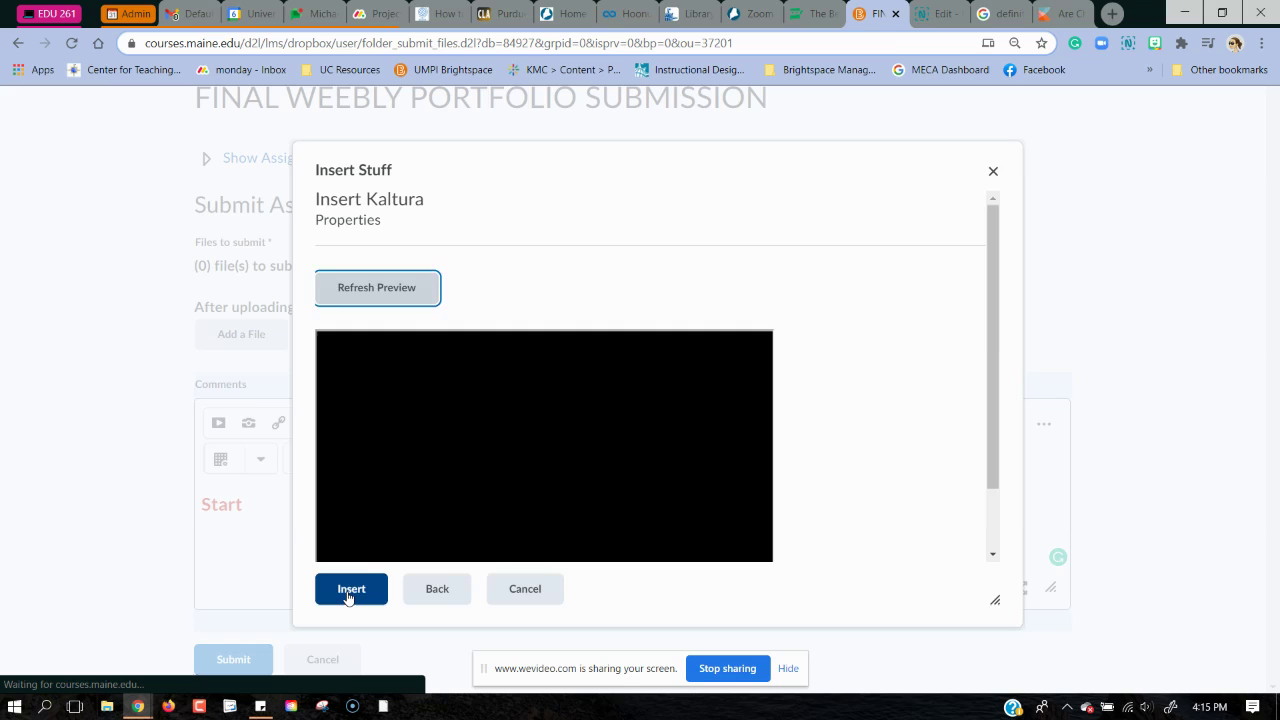
pyautogui.click(349, 592)
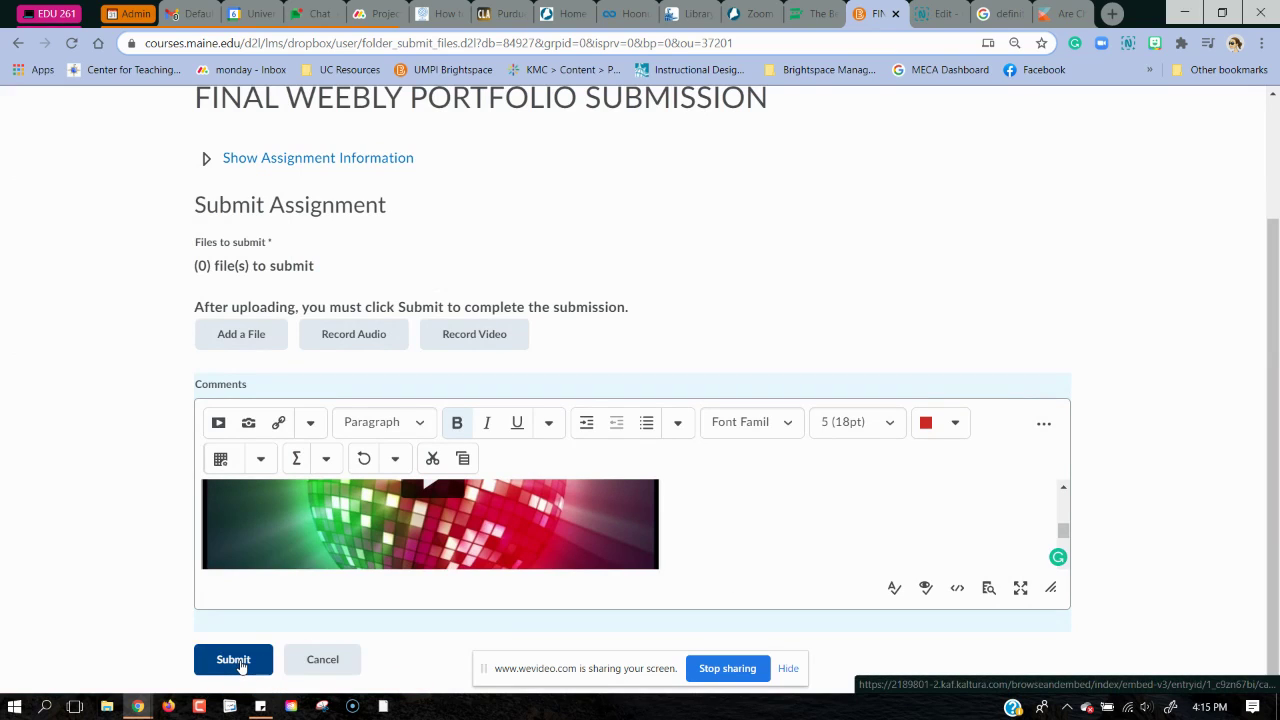
# Step: Try to submit the assignment with only the comment and its embedded video, then review the submission form
pyautogui.click(238, 662)
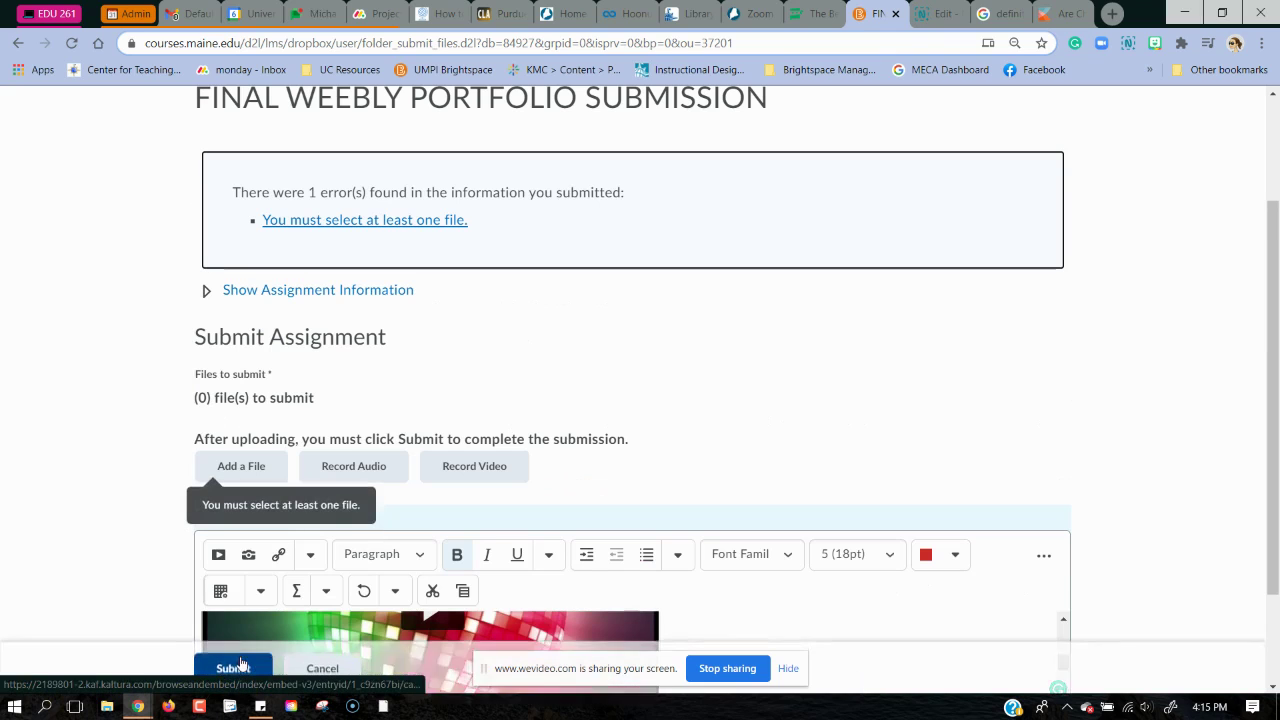
pyautogui.scroll(-2, 978, 482)
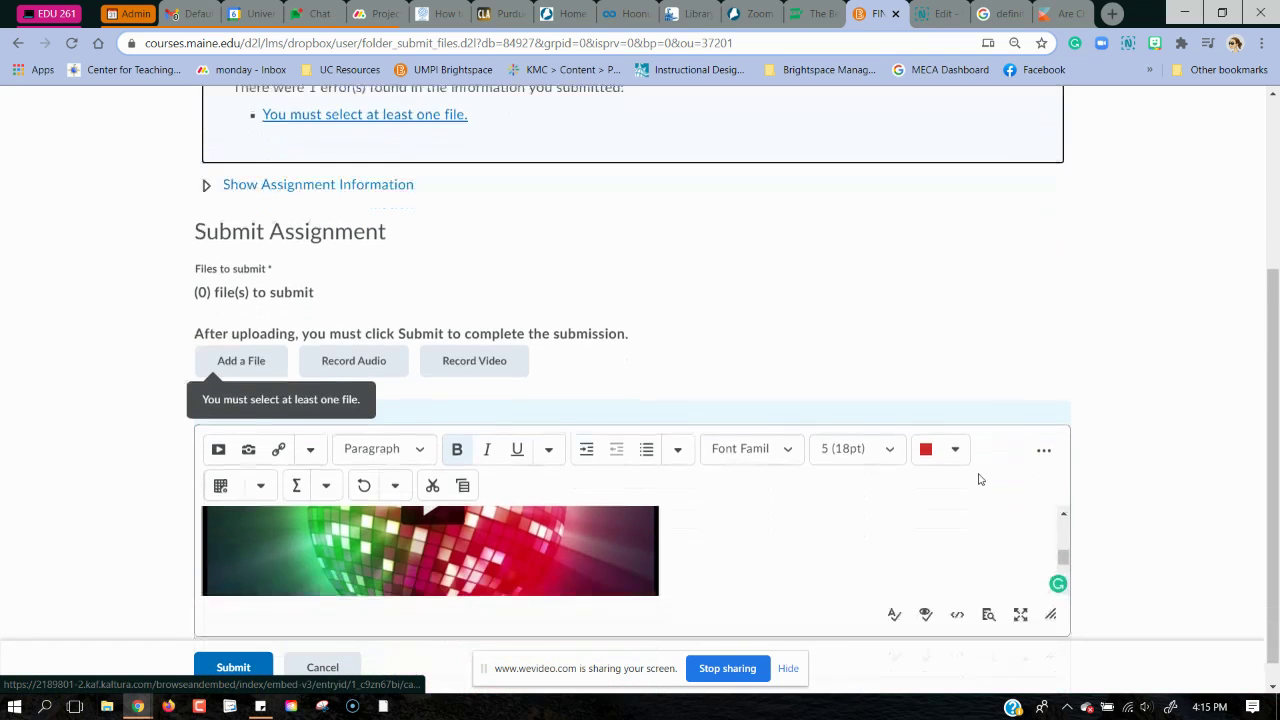
pyautogui.scroll(2, 957, 528)
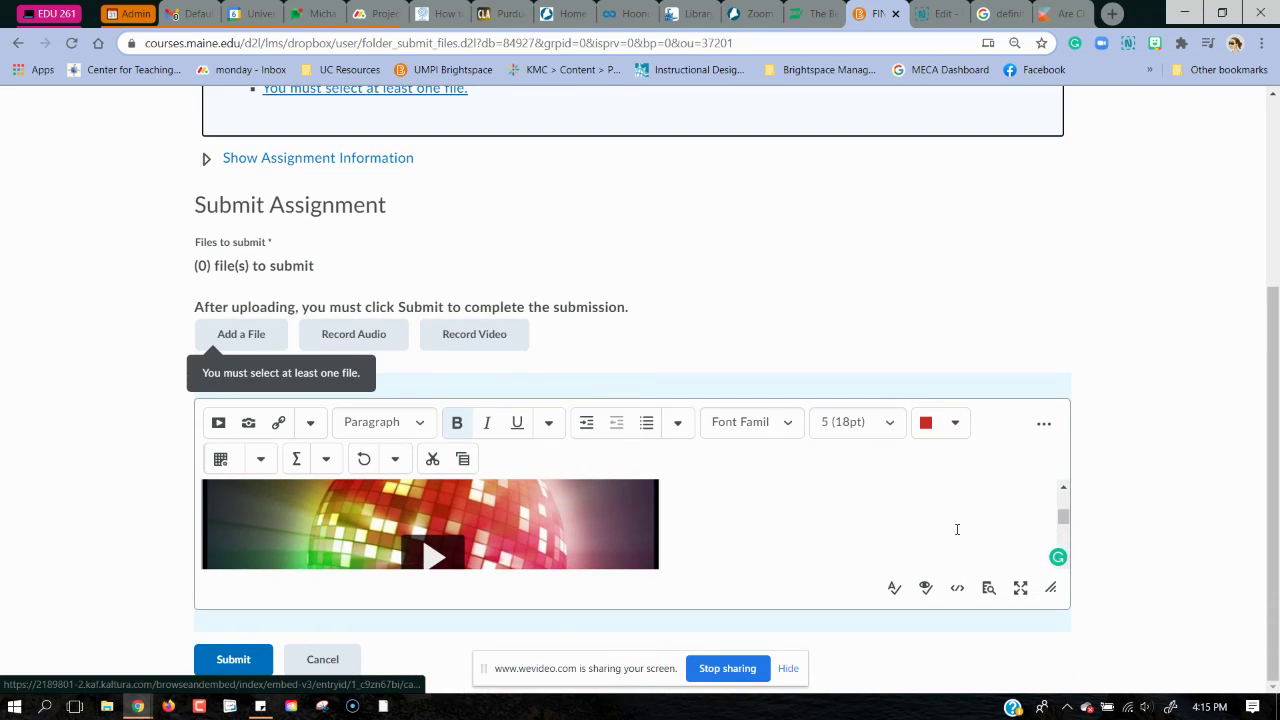